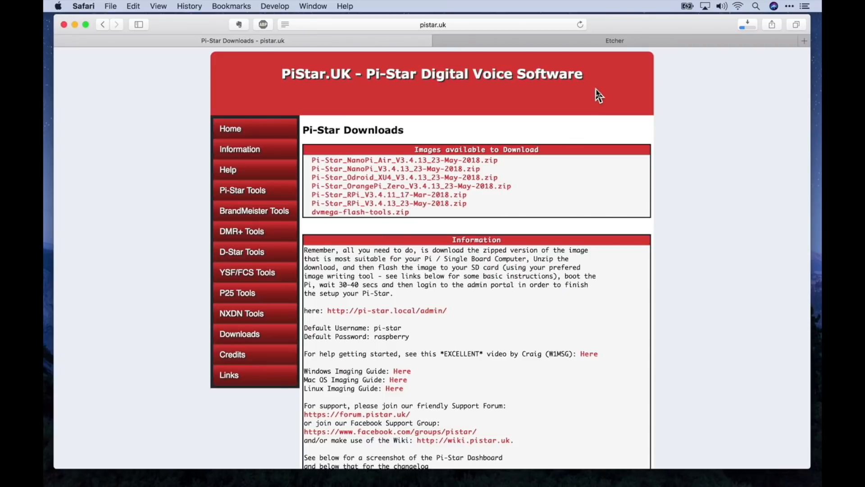
Check the Etcher page, then close the Pi-Star downloads tab and the Safari window.
{"action": "left_click", "coordinate": [629, 45]}
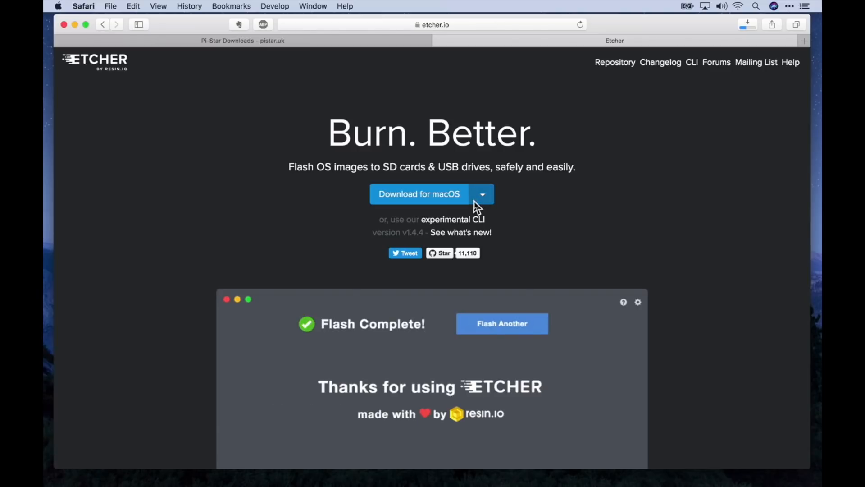
{"action": "left_click", "coordinate": [410, 45]}
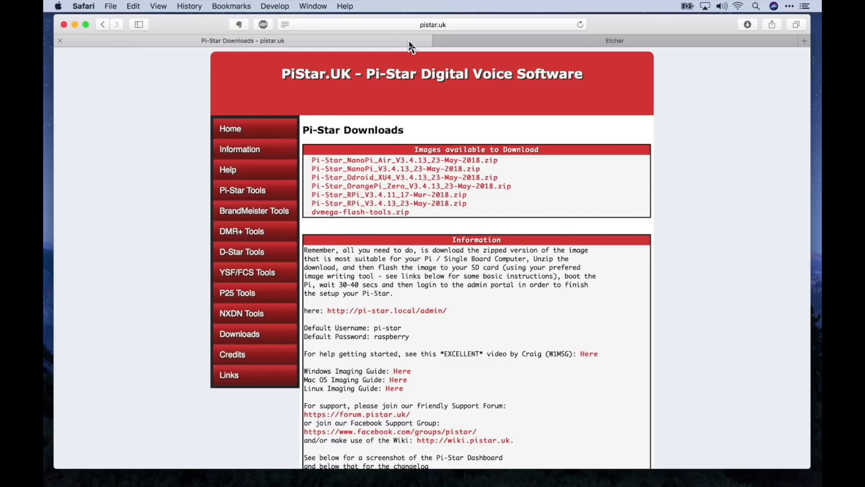
{"action": "key", "text": "super+w"}
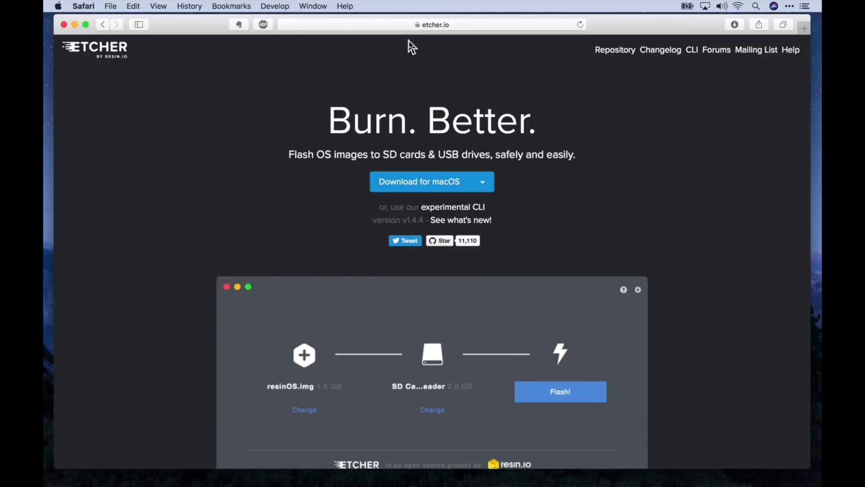
{"action": "key", "text": "super+w"}
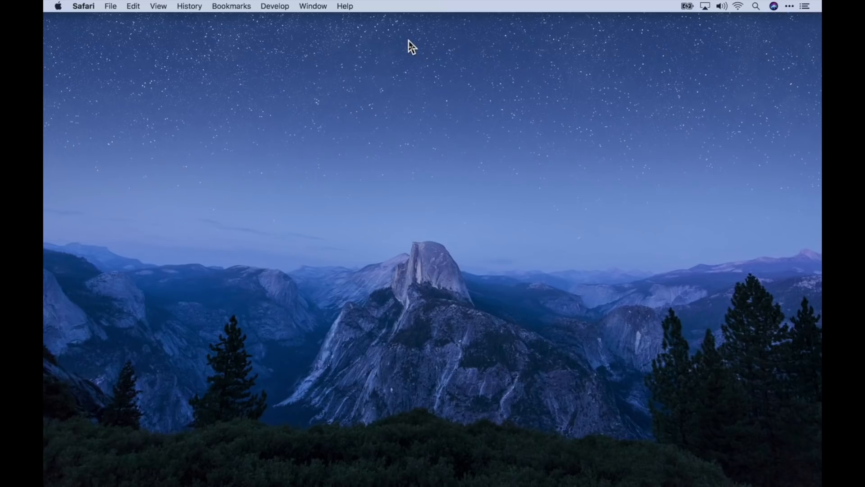
Open a new Finder window on Downloads and open the Pi-Star_RPi_V3 folder.
{"action": "left_click", "coordinate": [379, 106]}
{"action": "key", "text": "super+shift+o"}
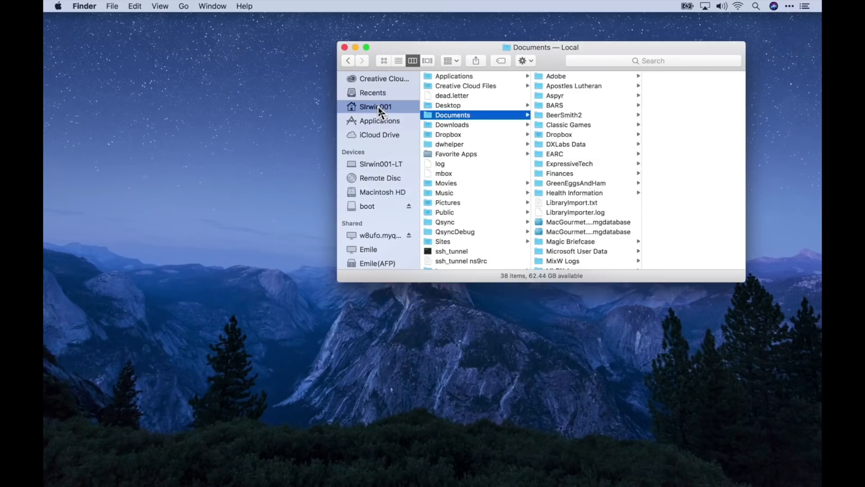
{"action": "left_click", "coordinate": [465, 127]}
{"action": "scroll", "coordinate": [610, 185], "scroll_direction": "down", "scroll_amount": 8}
{"action": "scroll", "coordinate": [610, 187], "scroll_direction": "down", "scroll_amount": 5}
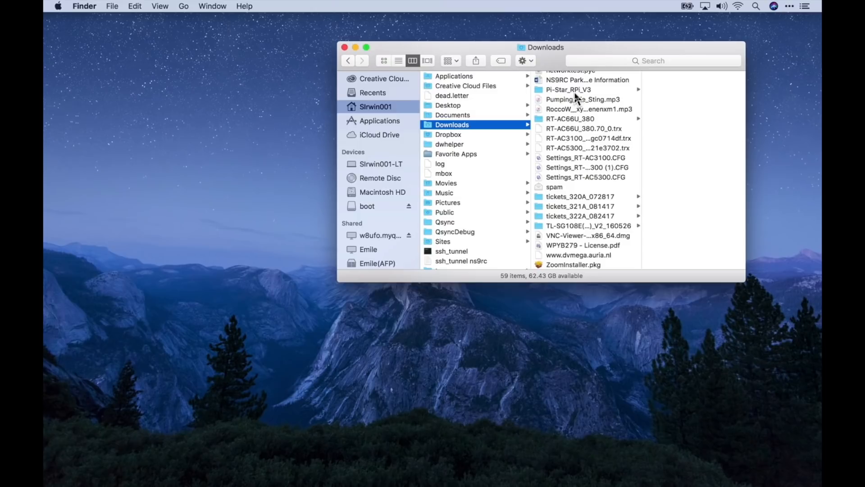
{"action": "left_click", "coordinate": [575, 92]}
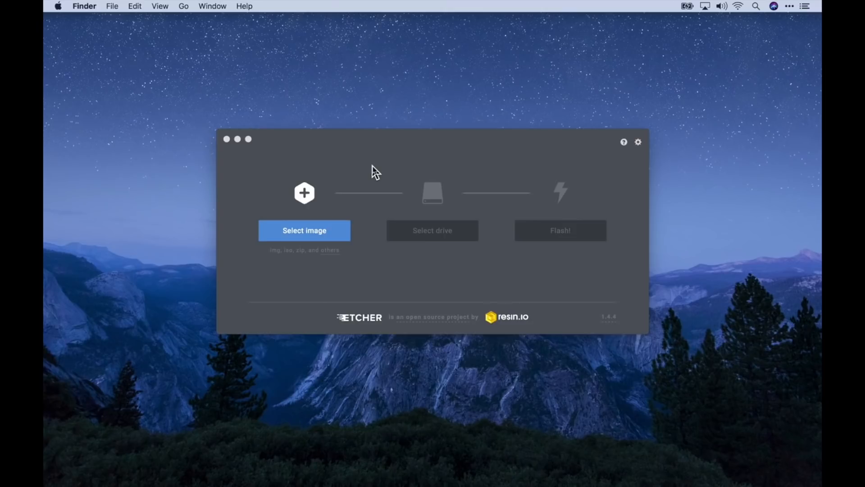
In Etcher, choose the Pi-Star .img file from Downloads > Pi-Star_RPi_V3 as the image.
{"action": "left_click", "coordinate": [310, 236]}
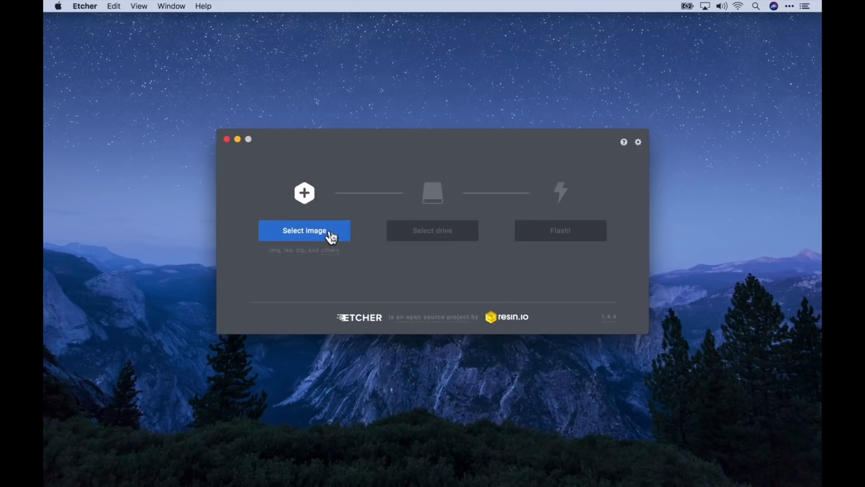
{"action": "left_click", "coordinate": [299, 235]}
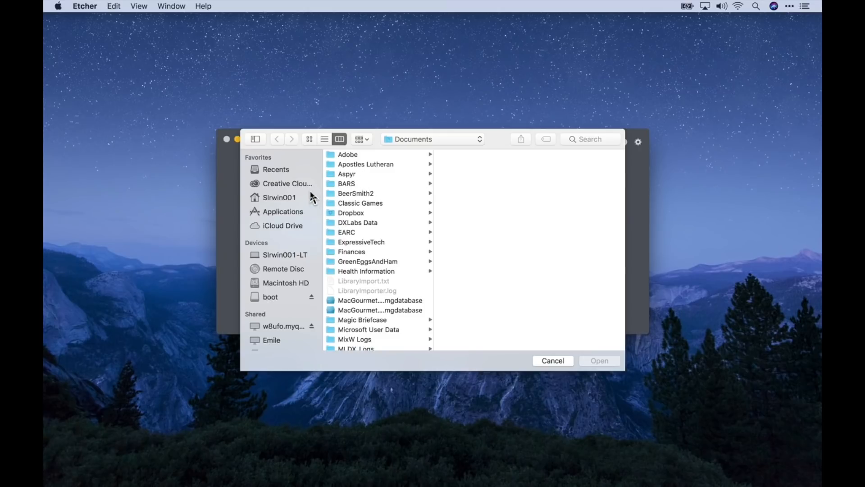
{"action": "left_click", "coordinate": [282, 198]}
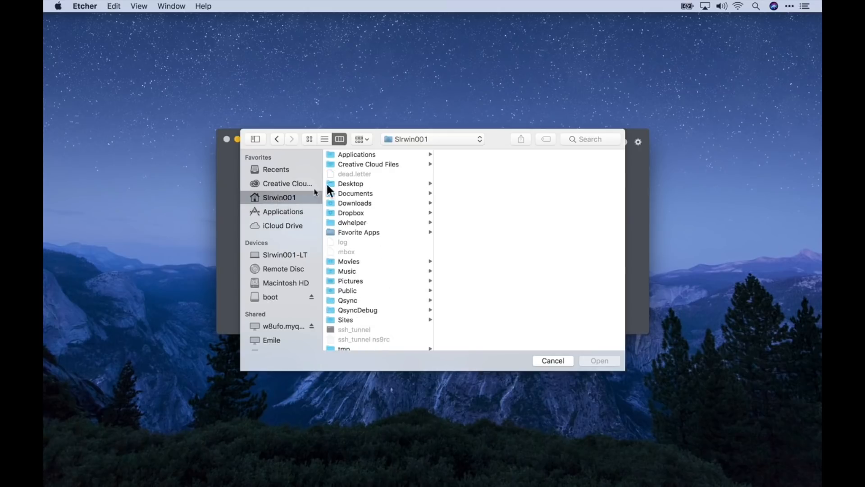
{"action": "left_click", "coordinate": [377, 204]}
{"action": "scroll", "coordinate": [495, 236], "scroll_direction": "down", "scroll_amount": 10}
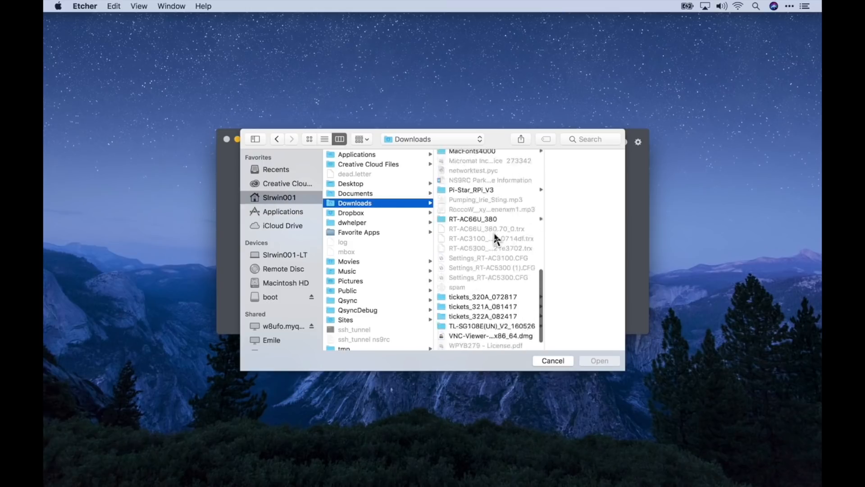
{"action": "scroll", "coordinate": [495, 235], "scroll_direction": "up", "scroll_amount": 2}
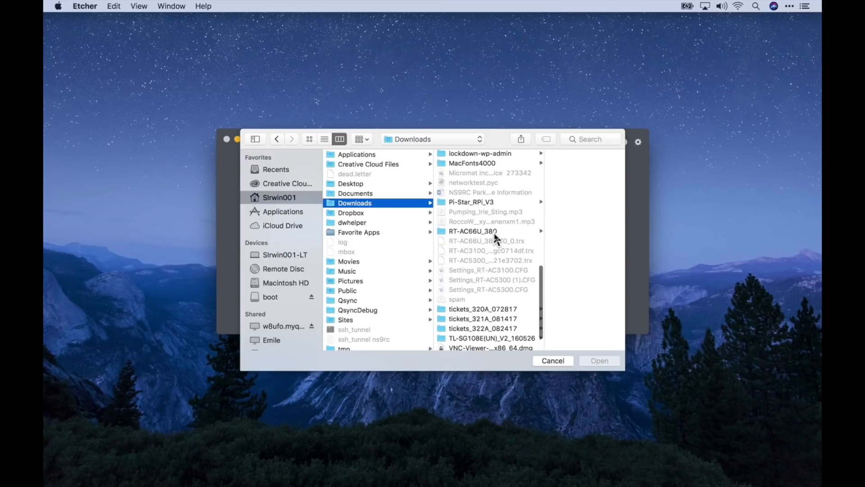
{"action": "left_click", "coordinate": [481, 206]}
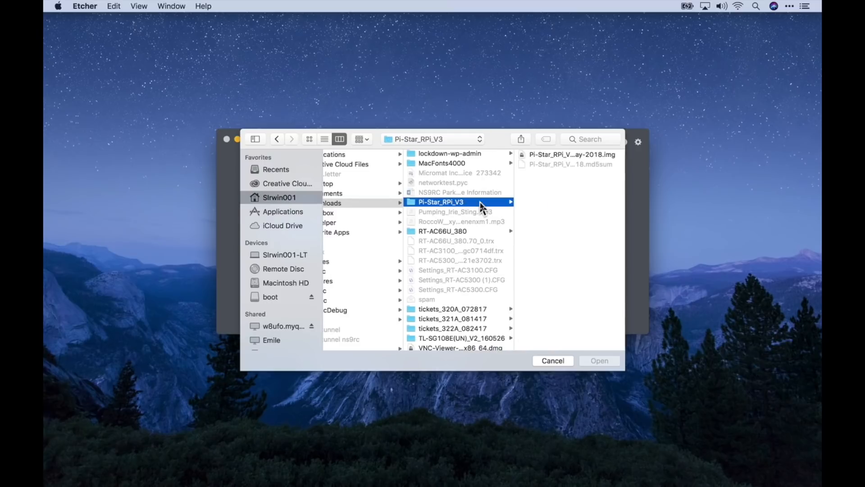
{"action": "left_click", "coordinate": [577, 155]}
{"action": "left_click", "coordinate": [591, 363]}
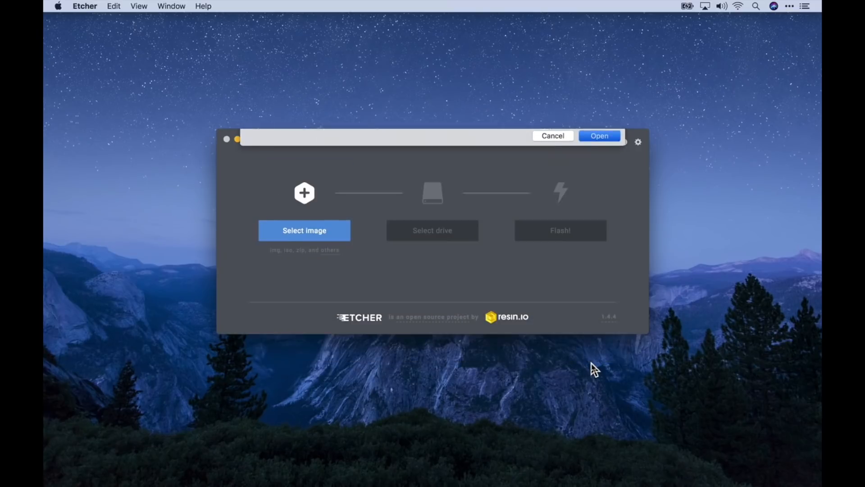
Select APPLE SD Card Reader Media (15.93 GB) as the target drive and confirm.
{"action": "left_click", "coordinate": [445, 234]}
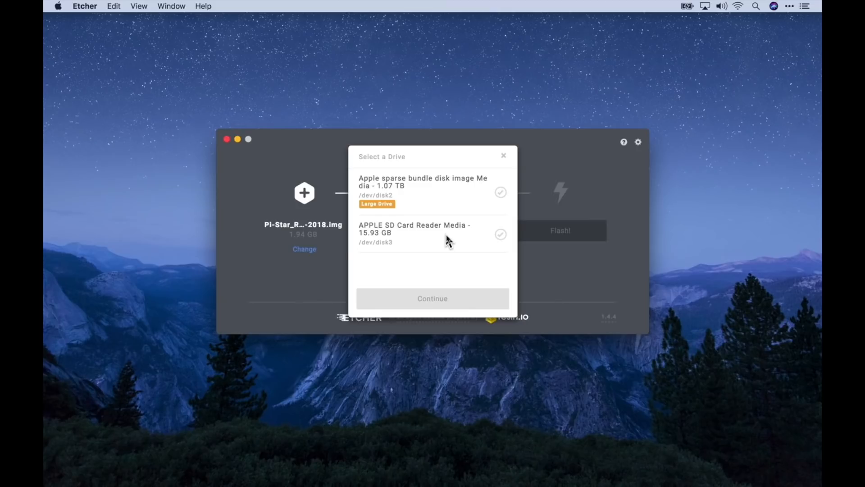
{"action": "left_click", "coordinate": [420, 228]}
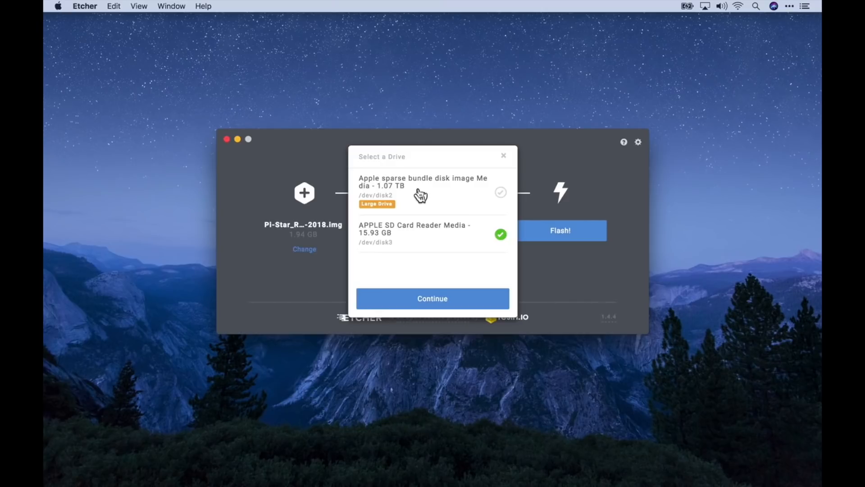
{"action": "left_click", "coordinate": [423, 232]}
{"action": "left_click", "coordinate": [424, 232]}
{"action": "left_click", "coordinate": [437, 304]}
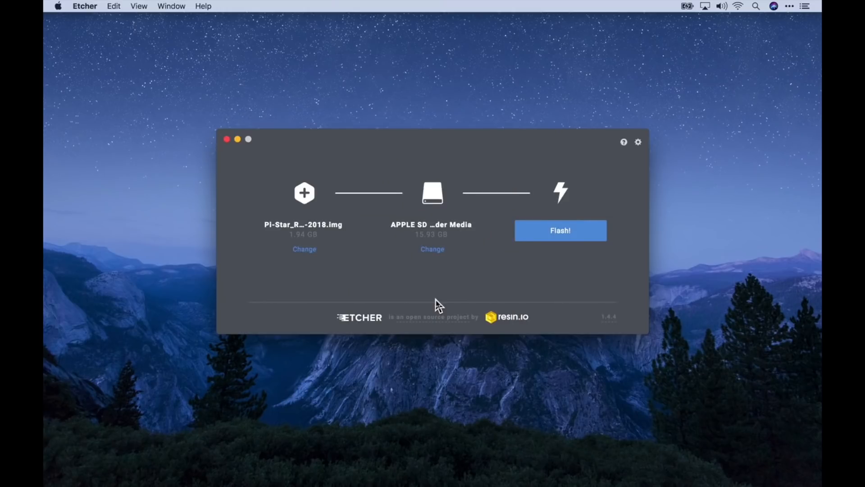
Flash the image, authorising with the account password, and close Etcher after Flash Complete.
{"action": "left_click", "coordinate": [569, 236]}
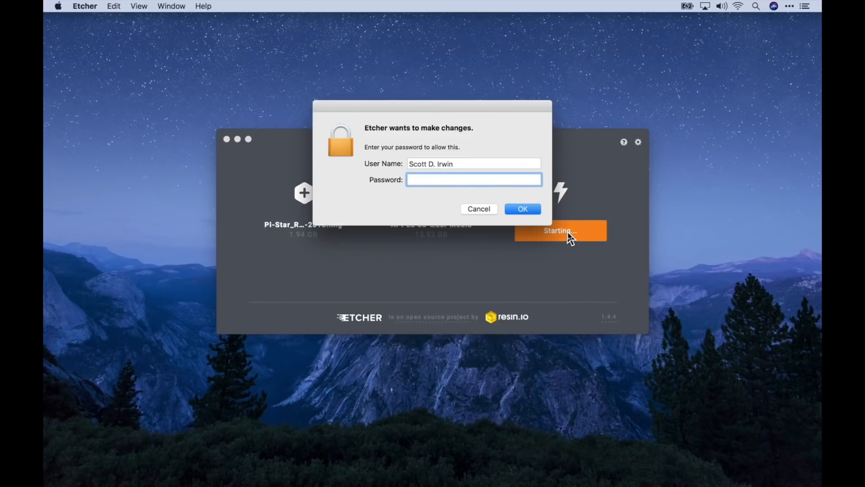
{"action": "type", "text": "••••••••••"}
{"action": "key", "text": "Return"}
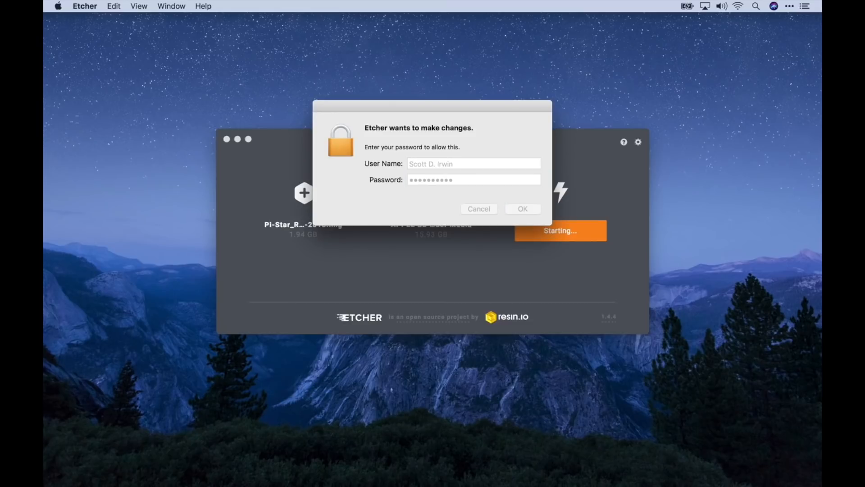
{"action": "type", "text": "•••••••••••"}
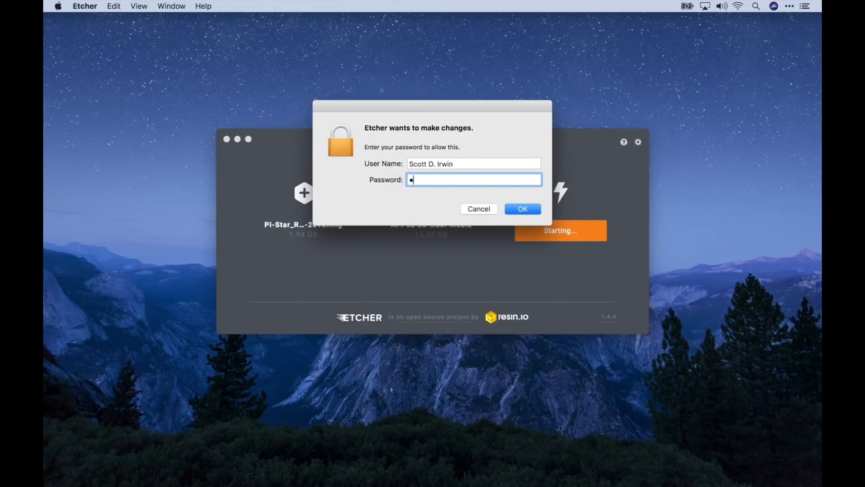
{"action": "key", "text": "Return"}
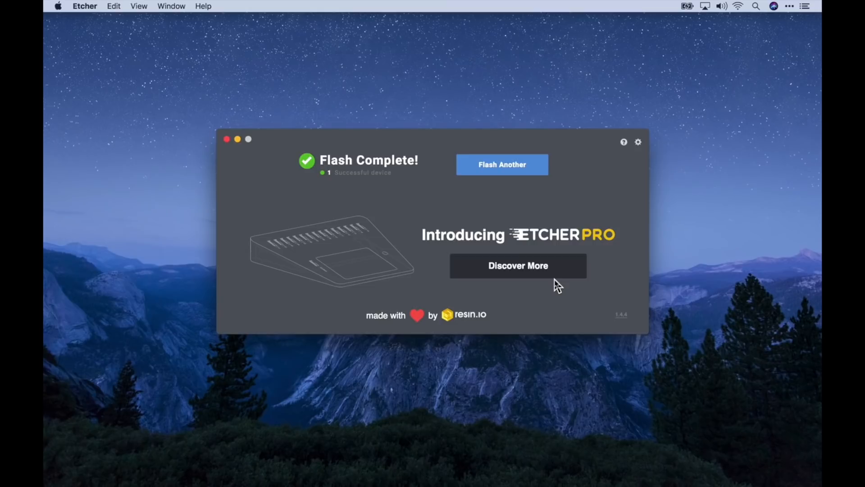
{"action": "key", "text": "super+w"}
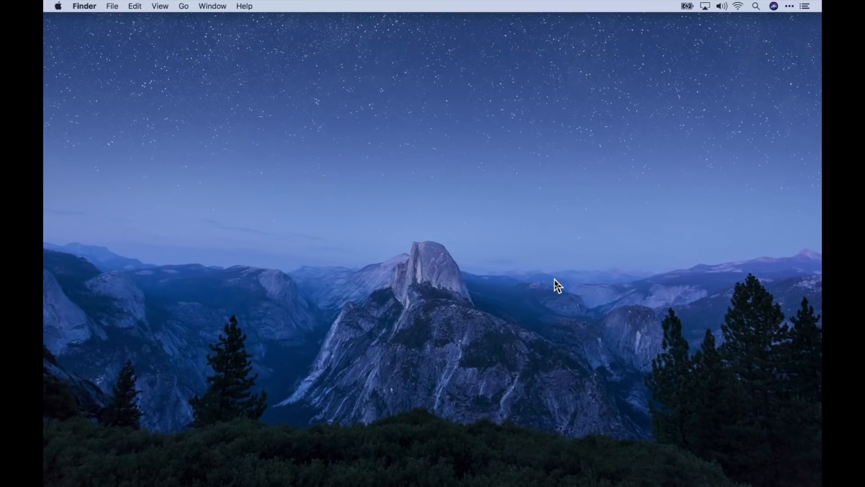
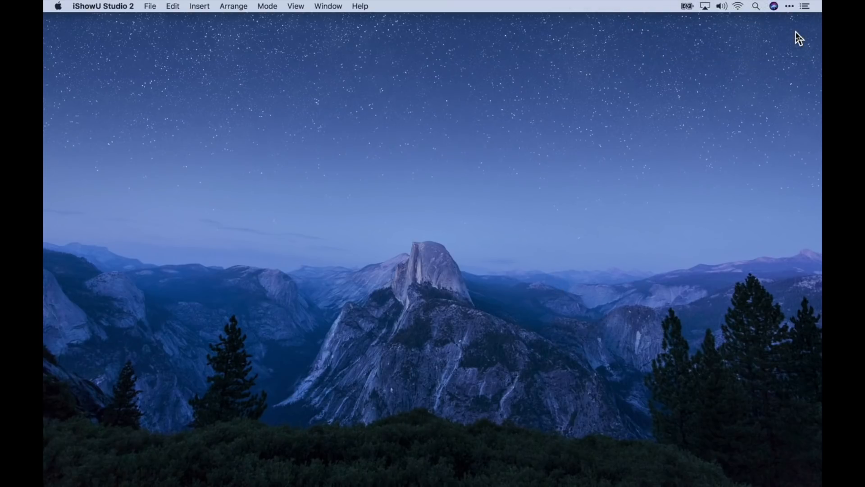
Join the Pi-Star-Setup Wi-Fi network using its WPA2 password.
{"action": "left_click", "coordinate": [738, 7]}
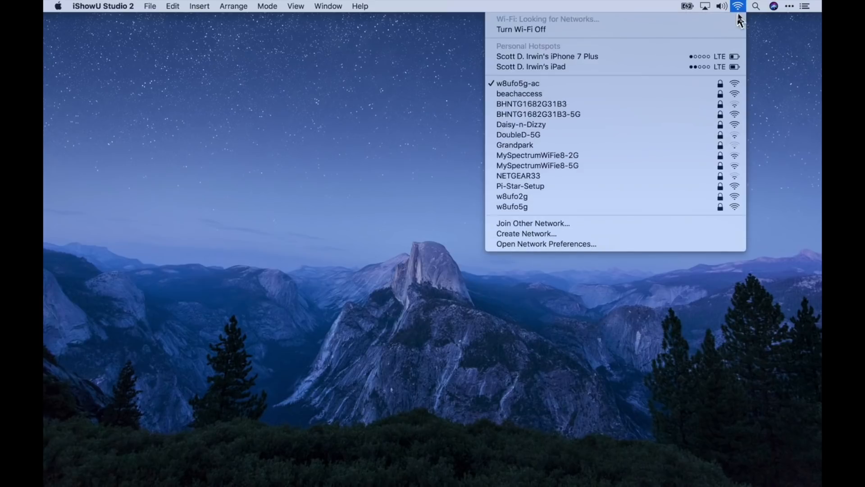
{"action": "left_click", "coordinate": [609, 189]}
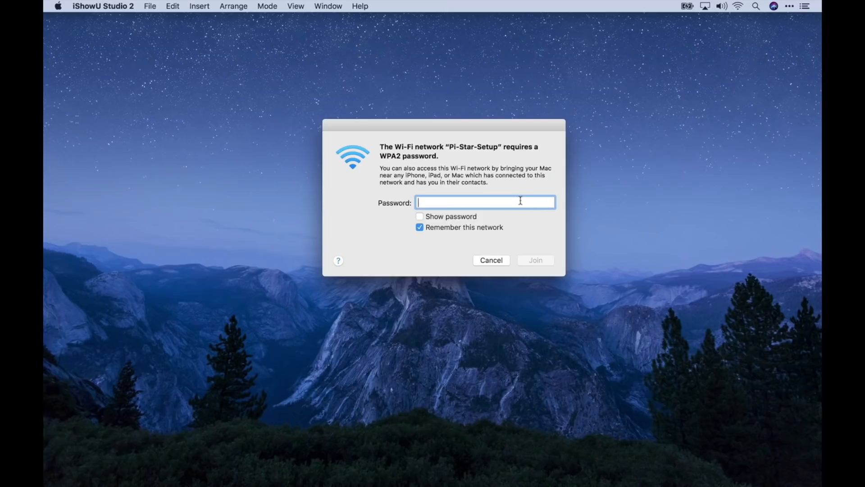
{"action": "type", "text": "raspberry"}
{"action": "key", "text": "Return"}
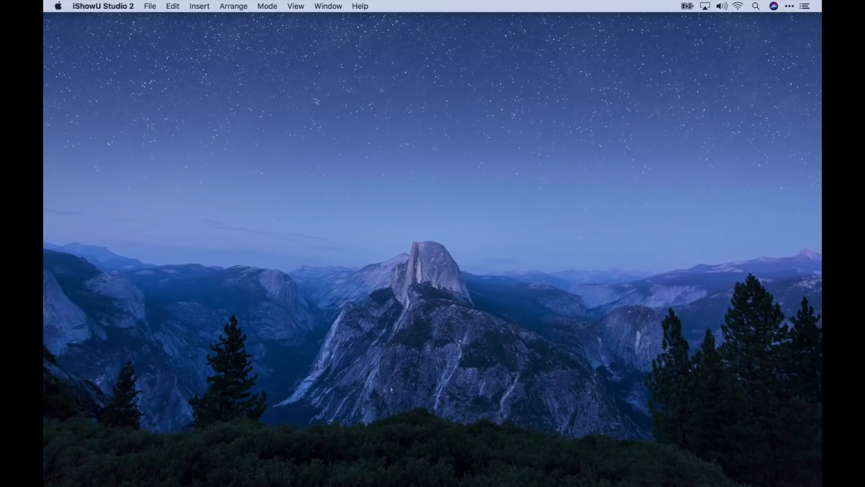
{"action": "mouse_move", "coordinate": [469, 484]}
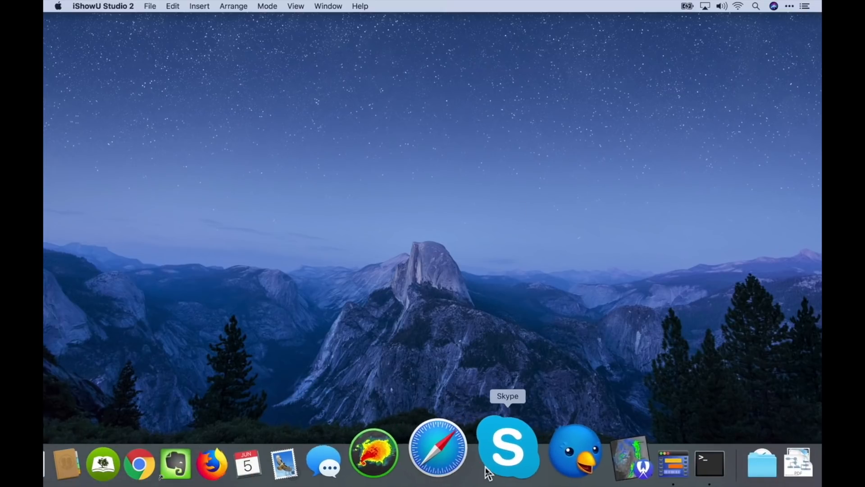
{"action": "left_click", "coordinate": [463, 468]}
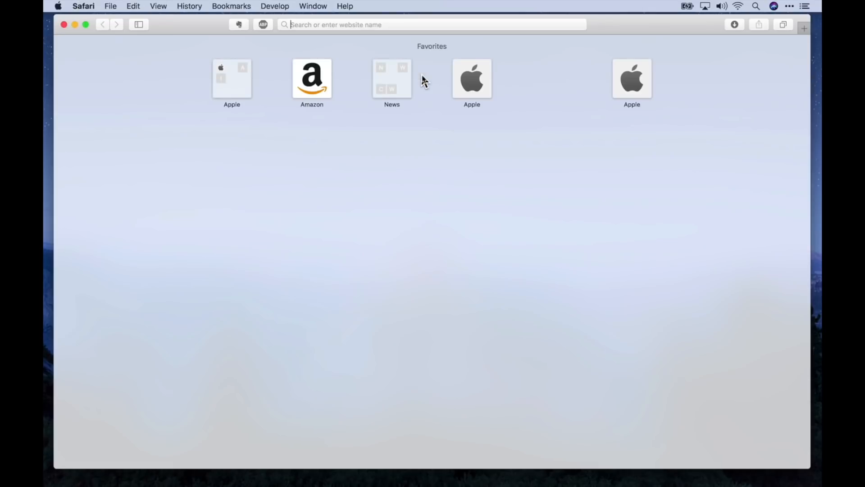
{"action": "type", "text": "h"}
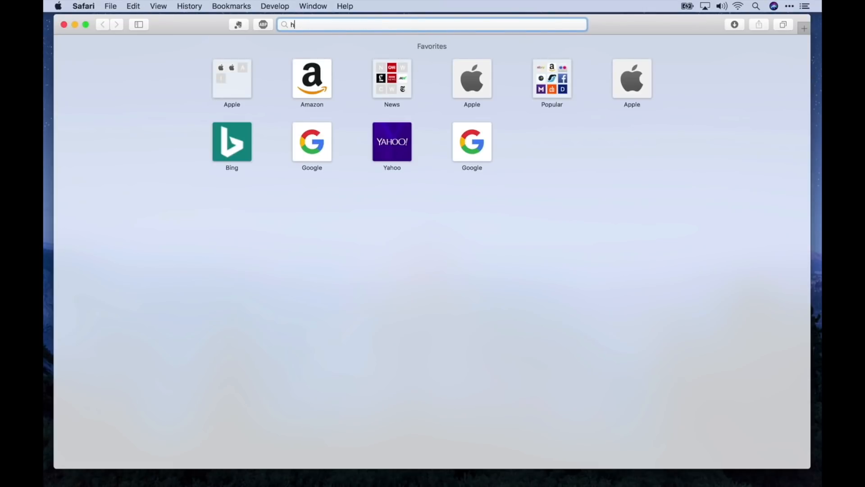
{"action": "type", "text": "ttp:/"}
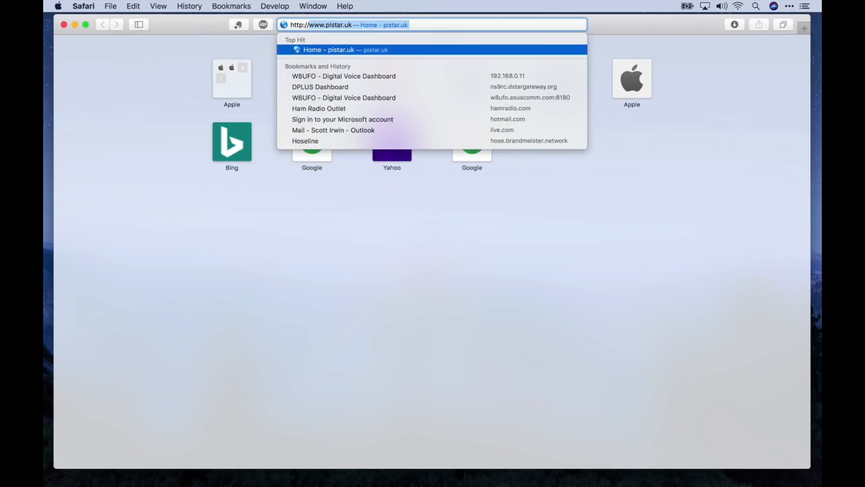
{"action": "type", "text": "/pi-"}
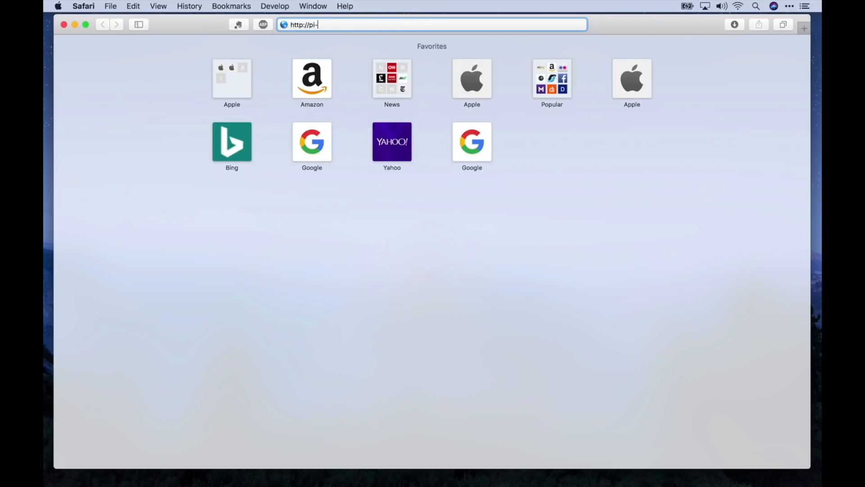
{"action": "type", "text": "star.local"}
{"action": "key", "text": "Return"}
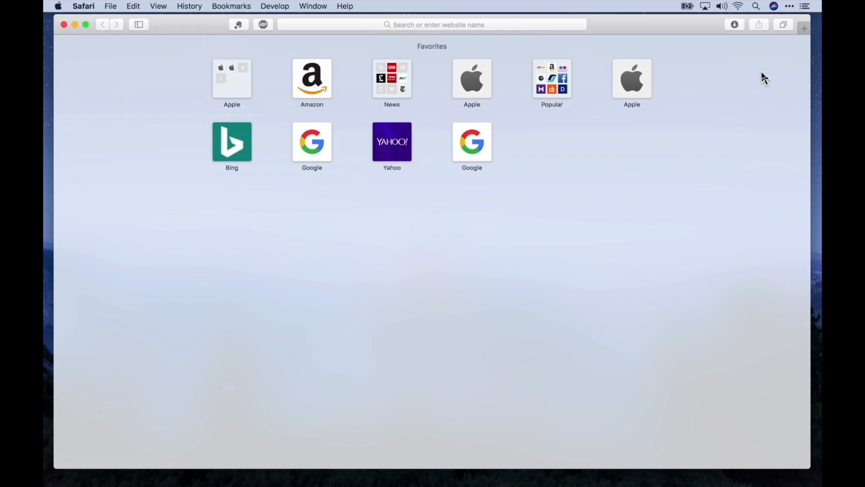
Look up the Wi-Fi TCP/IP details to find router 192.168.50.1, then return to Safari.
{"action": "left_click", "coordinate": [738, 6]}
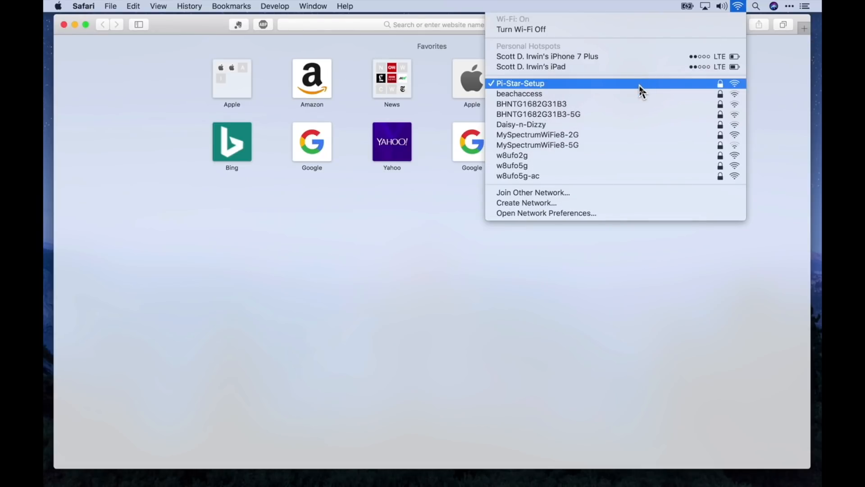
{"action": "left_click", "coordinate": [629, 221]}
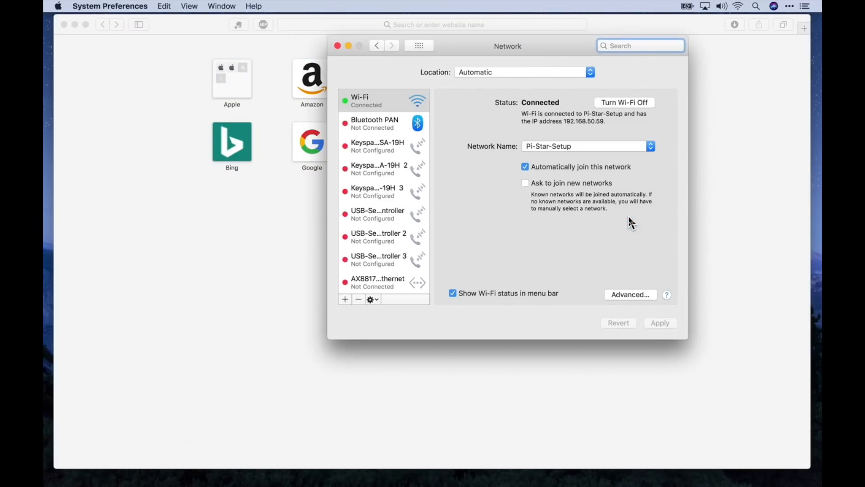
{"action": "left_click", "coordinate": [624, 294]}
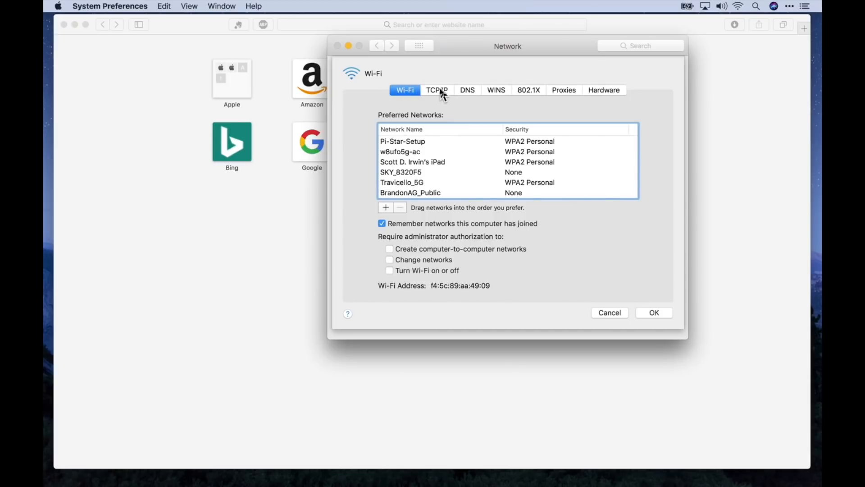
{"action": "left_click", "coordinate": [441, 89]}
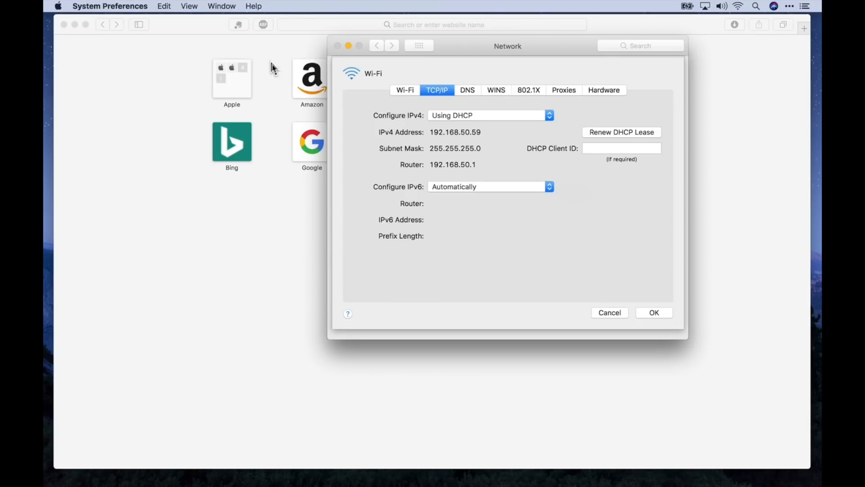
{"action": "left_click", "coordinate": [320, 26]}
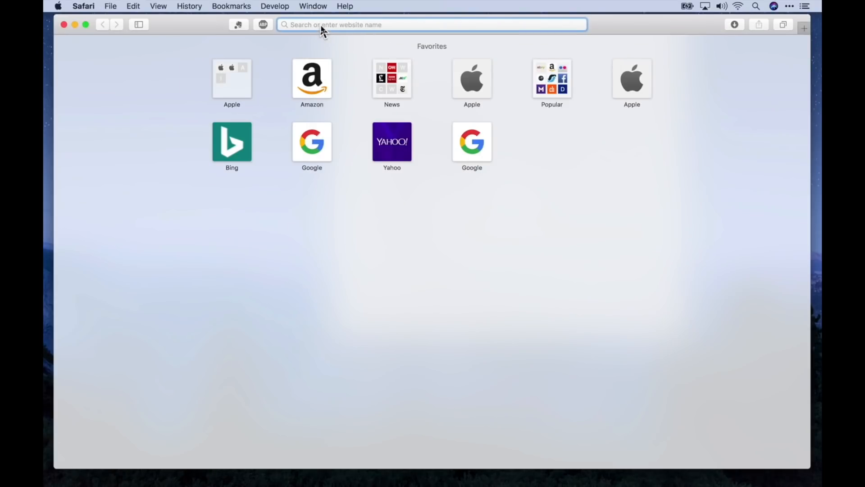
{"action": "type", "text": "http://192.168."}
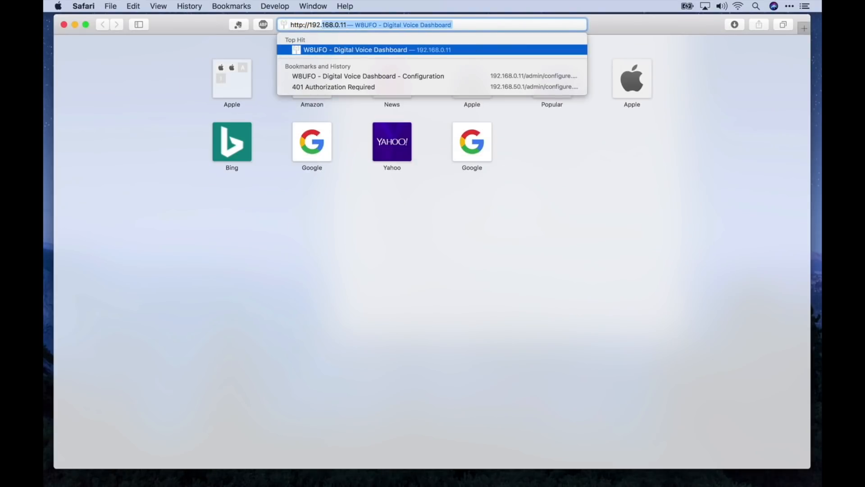
{"action": "type", "text": "50.1"}
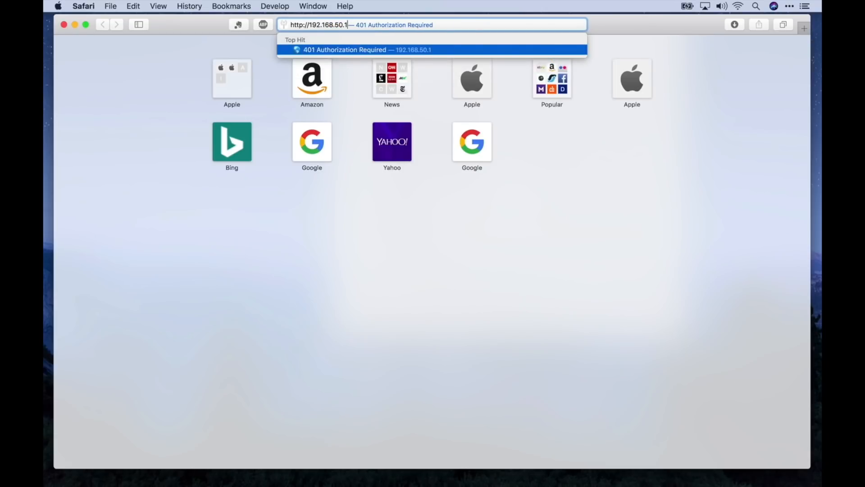
{"action": "key", "text": "Return"}
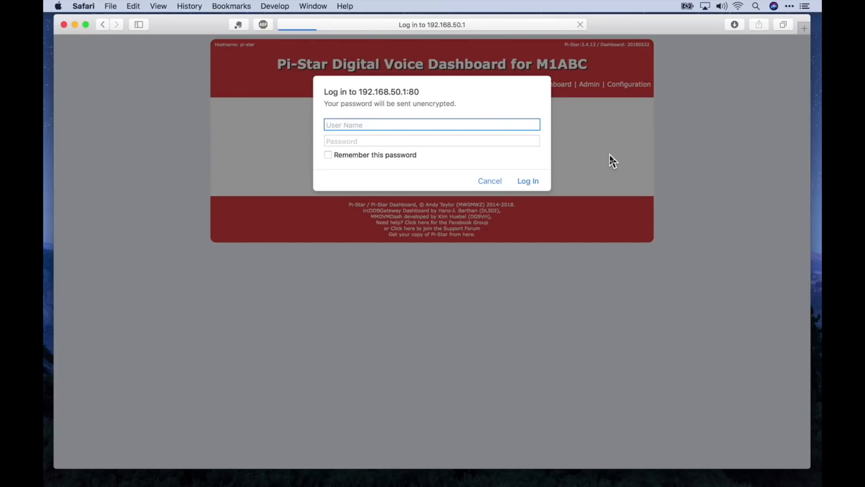
{"action": "type", "text": "pi-star"}
{"action": "key", "text": "Tab"}
{"action": "type", "text": "raspberr"}
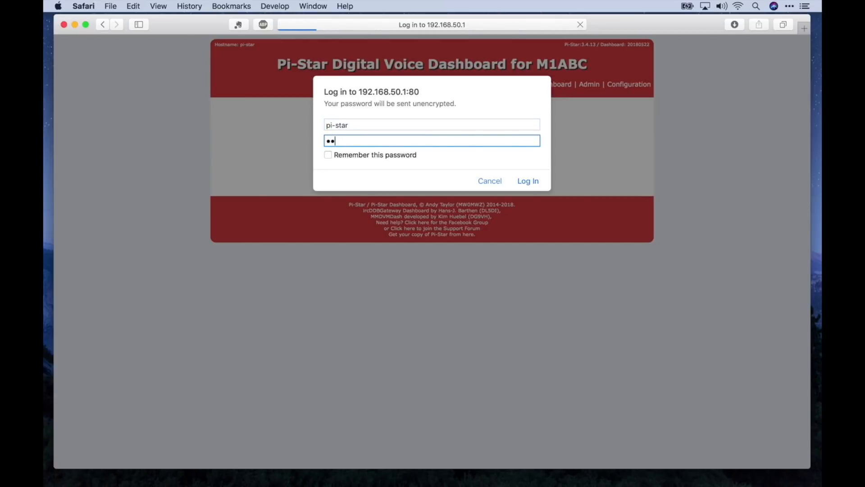
{"action": "type", "text": "y"}
Log in and replace the Hostname pi-star with Gaston.
{"action": "left_click", "coordinate": [531, 181]}
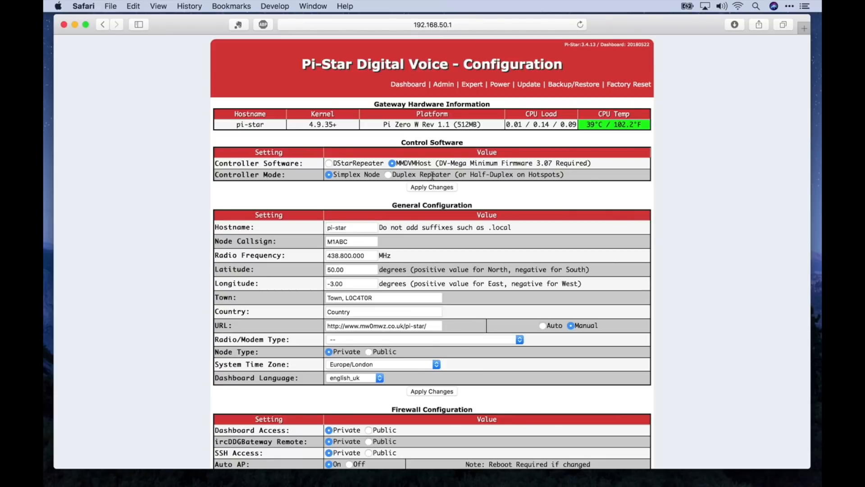
{"action": "scroll", "coordinate": [530, 235], "scroll_direction": "down", "scroll_amount": 2}
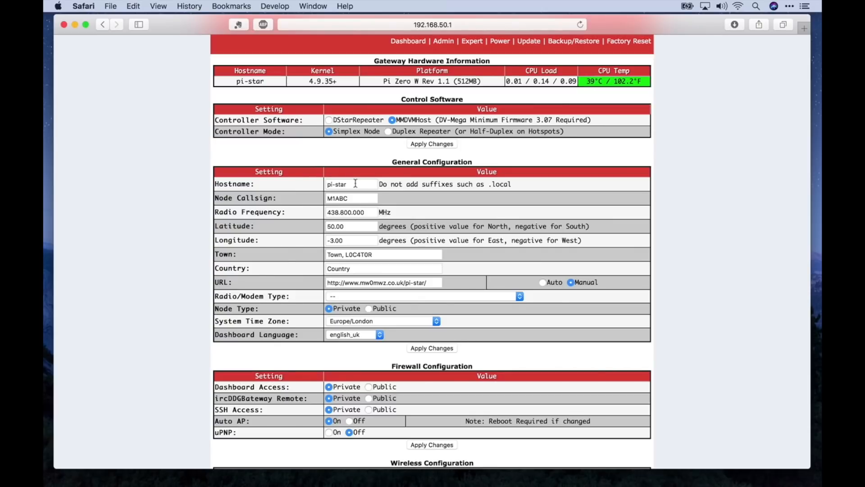
{"action": "double_click", "coordinate": [355, 183]}
{"action": "left_click", "coordinate": [356, 183]}
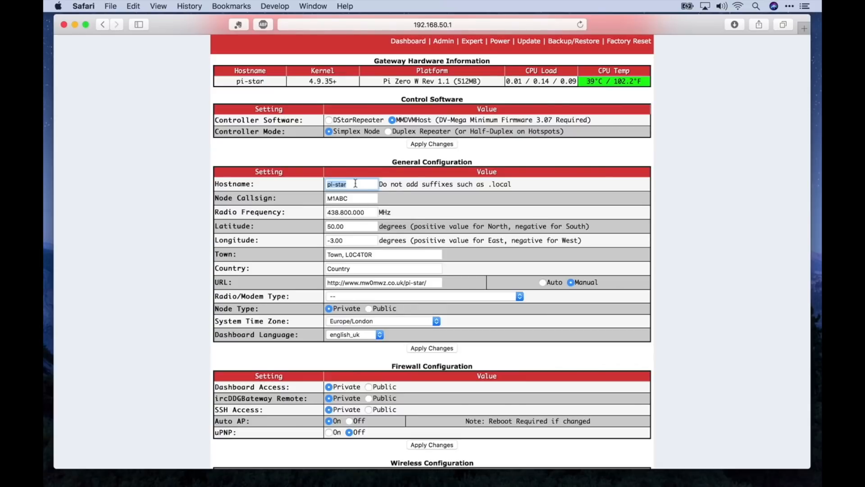
{"action": "type", "text": "Gaston"}
Enter the operator's callsign as Node Callsign and set Radio Frequency to 431.025.
{"action": "double_click", "coordinate": [352, 200]}
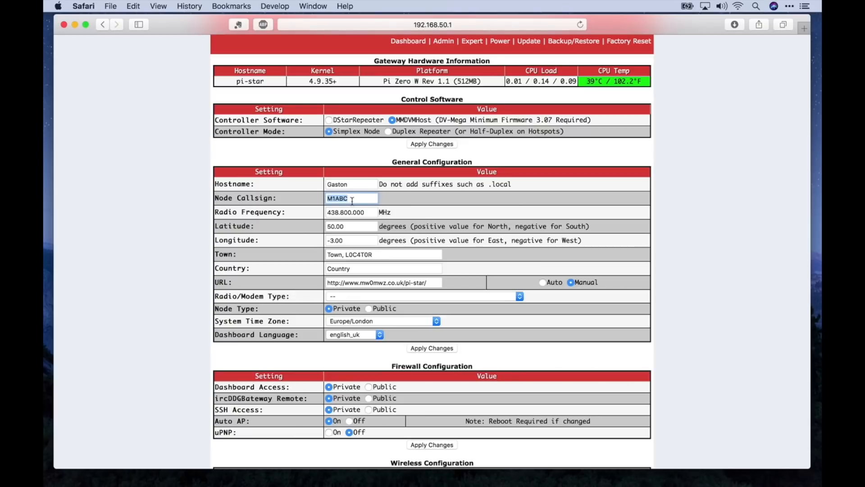
{"action": "type", "text": "W"}
{"action": "type", "text": "*FUZ"}
{"action": "key", "text": "BackSpace"}
{"action": "key", "text": "BackSpace"}
{"action": "key", "text": "BackSpace"}
{"action": "key", "text": "BackSpace"}
{"action": "type", "text": "8UFO"}
{"action": "left_click", "coordinate": [371, 212]}
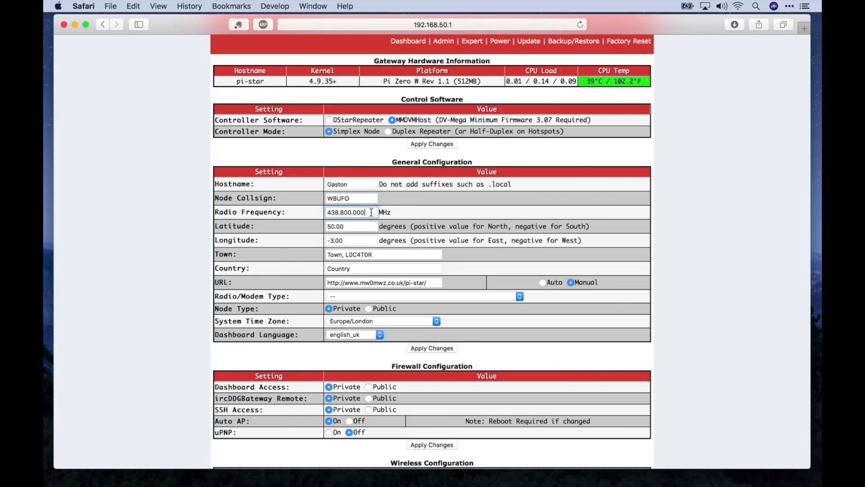
{"action": "left_click_drag", "start_coordinate": [371, 212], "coordinate": [299, 210]}
{"action": "type", "text": "431.025"}
Fill in the station's latitude and longitude coordinates.
{"action": "key", "text": "Tab"}
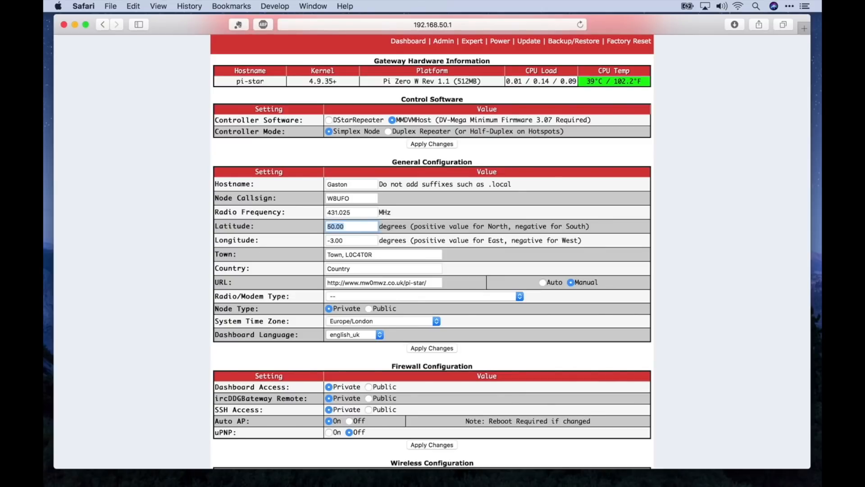
{"action": "type", "text": "27.889200"}
{"action": "key", "text": "Tab"}
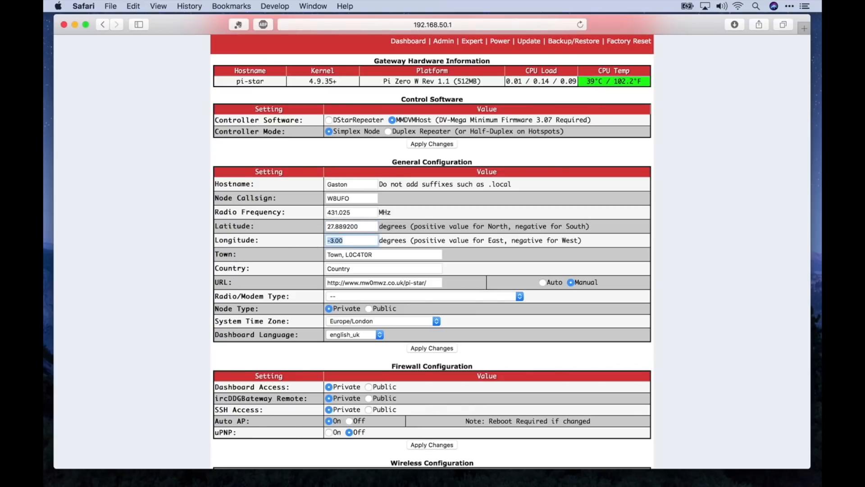
{"action": "type", "text": "-82.31286"}
{"action": "double_click", "coordinate": [368, 266]}
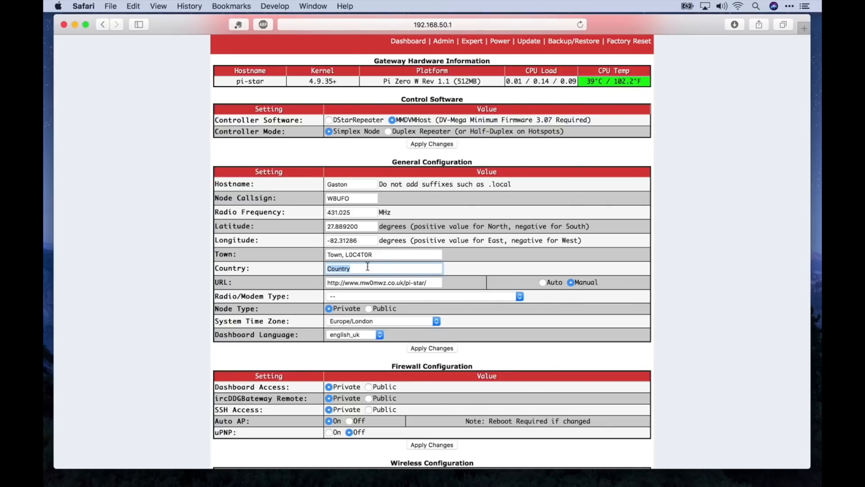
Set Town to 'Riverview, Florida', Country to USA, and URL to the station's website.
{"action": "left_click", "coordinate": [383, 255]}
{"action": "key", "text": "super+a"}
{"action": "type", "text": "Riverview"}
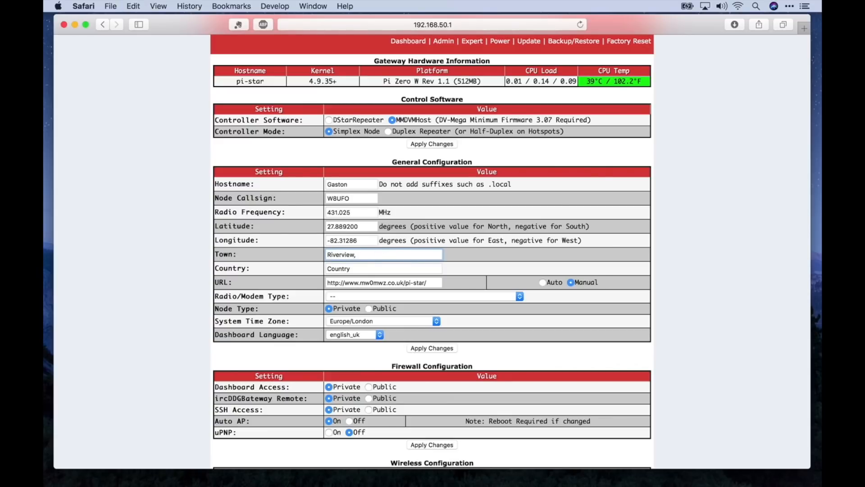
{"action": "type", "text": ", Florida"}
{"action": "key", "text": "Tab"}
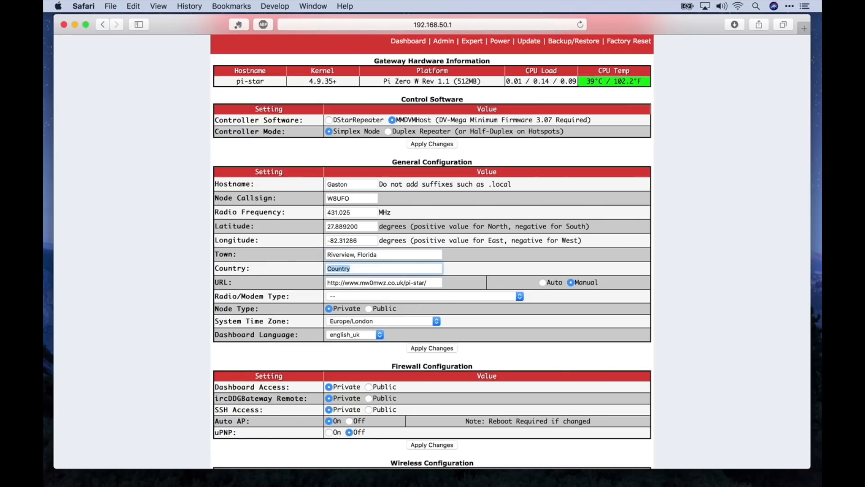
{"action": "type", "text": "USA"}
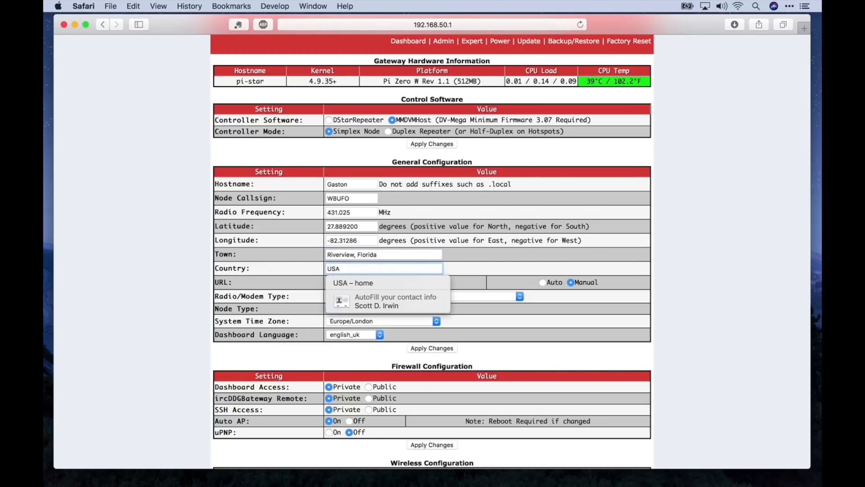
{"action": "key", "text": "Tab"}
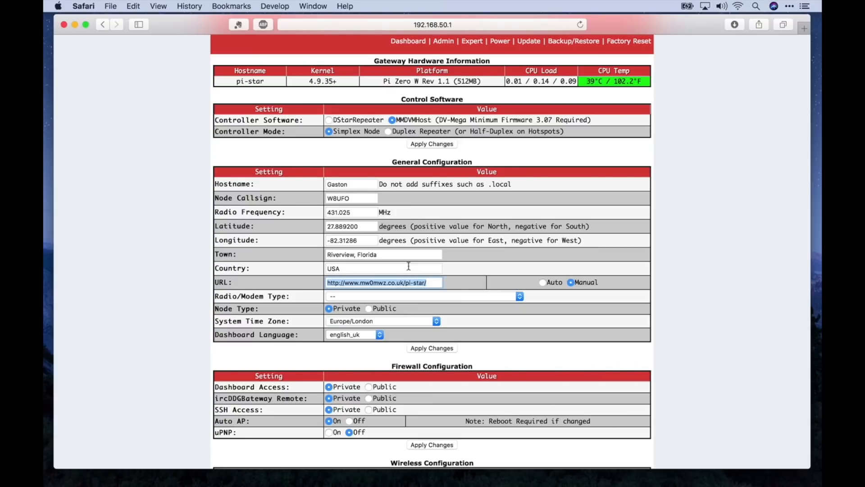
{"action": "type", "text": "http:"}
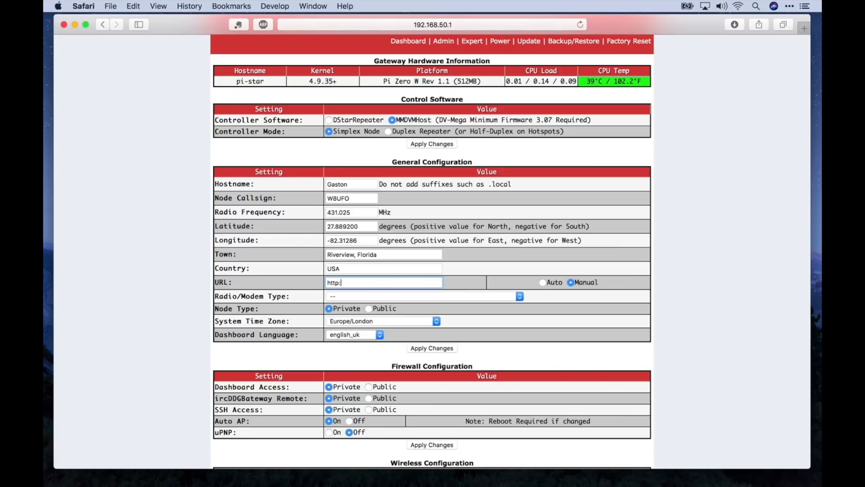
{"action": "type", "text": "//www.w8ufo.net/"}
{"action": "left_click", "coordinate": [358, 296]}
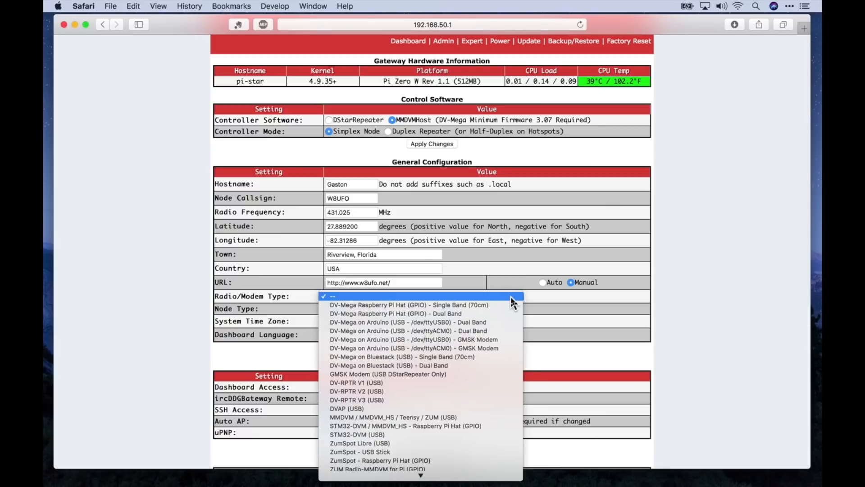
Choose ZUM Radio-MMDVM for Pi (GPIO) as the Radio/Modem Type.
{"action": "scroll", "coordinate": [495, 343], "scroll_direction": "down", "scroll_amount": 3}
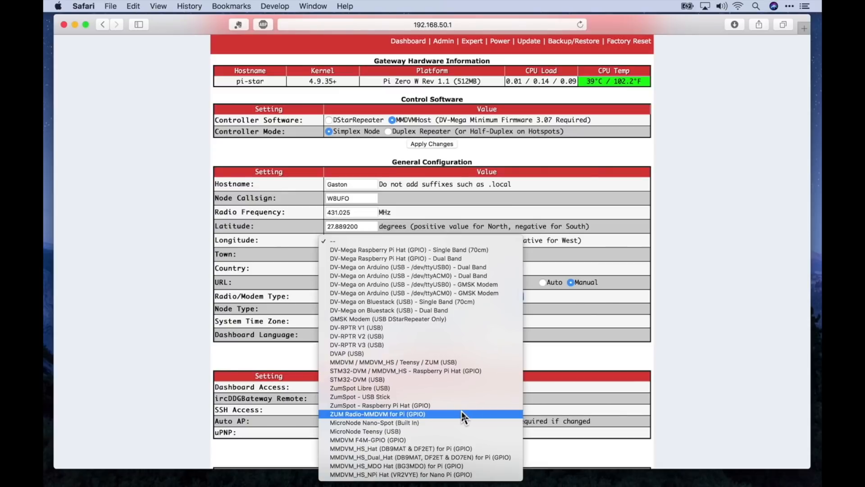
{"action": "left_click", "coordinate": [462, 411]}
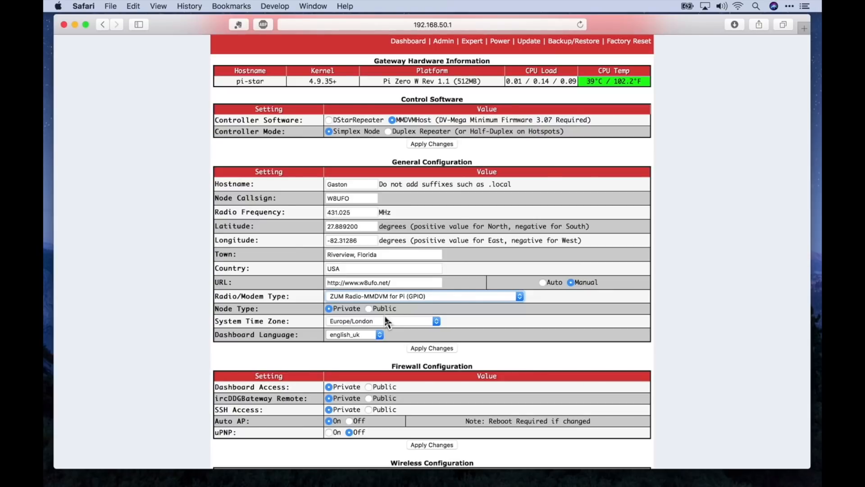
Make the node Public, set the time zone to America/New_York, and apply the changes.
{"action": "left_click", "coordinate": [369, 309]}
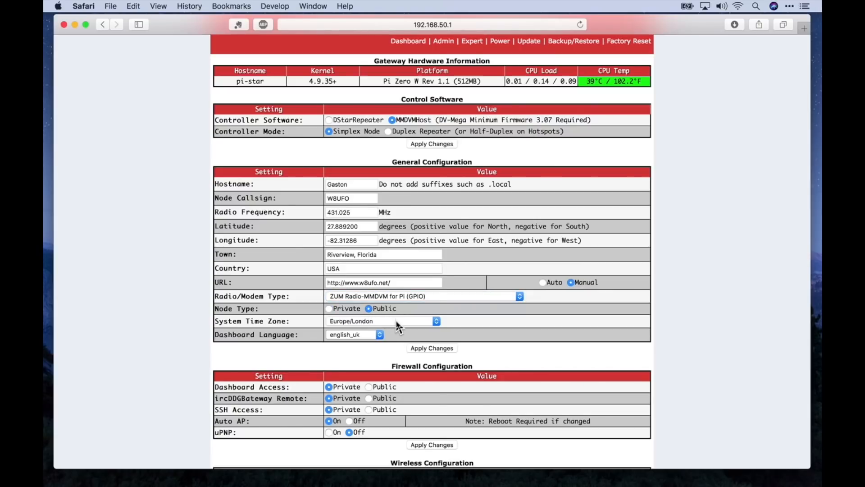
{"action": "left_click", "coordinate": [399, 323]}
{"action": "scroll", "coordinate": [399, 326], "scroll_direction": "up", "scroll_amount": 15}
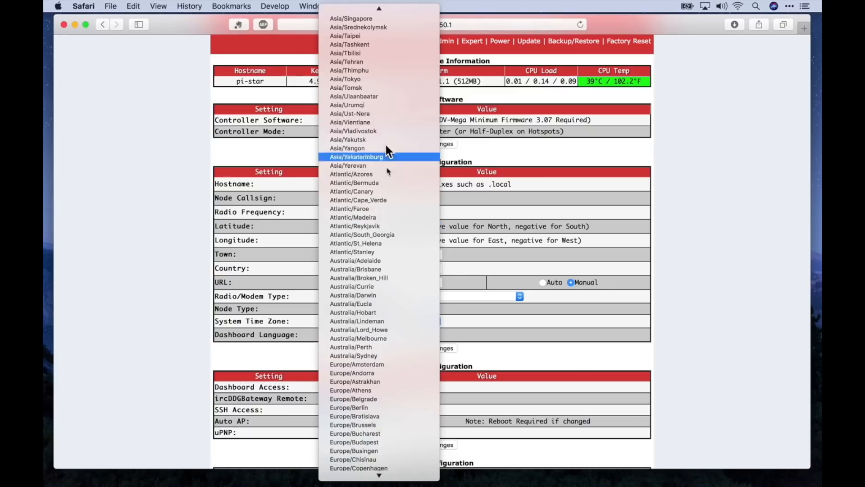
{"action": "scroll", "coordinate": [392, 123], "scroll_direction": "up", "scroll_amount": 15}
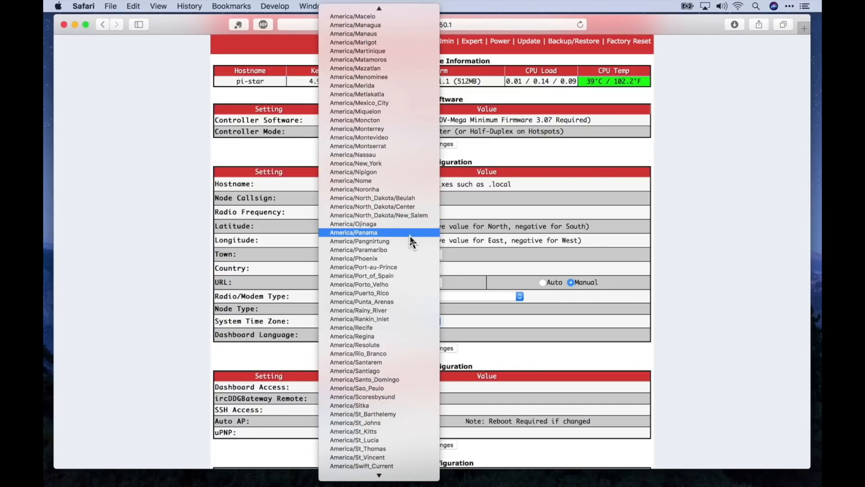
{"action": "left_click", "coordinate": [392, 163]}
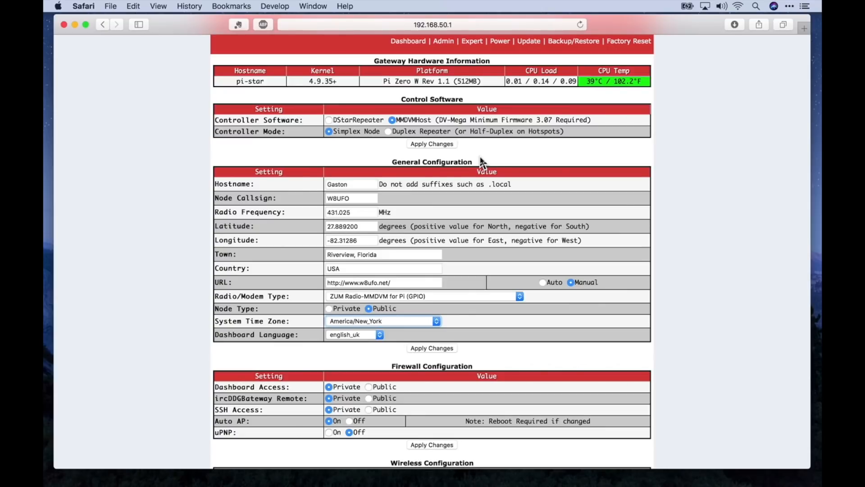
{"action": "left_click", "coordinate": [439, 349]}
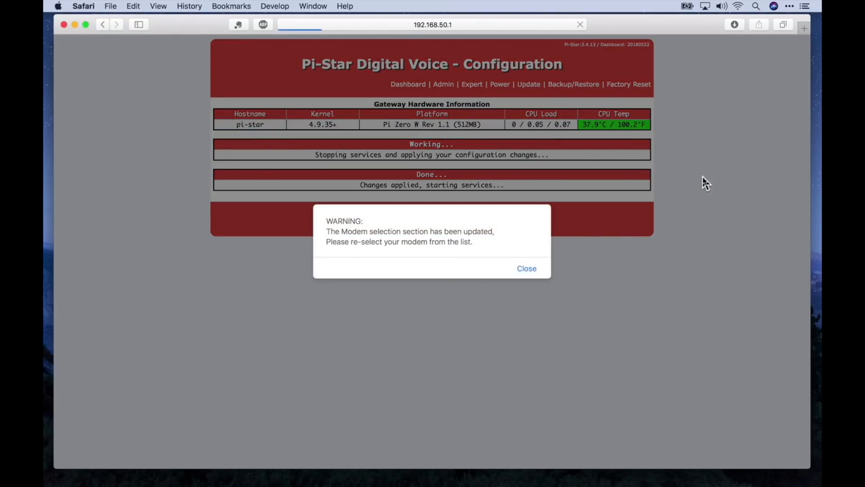
Dismiss the modem warning and scroll through the reloaded configuration page.
{"action": "left_click", "coordinate": [523, 270]}
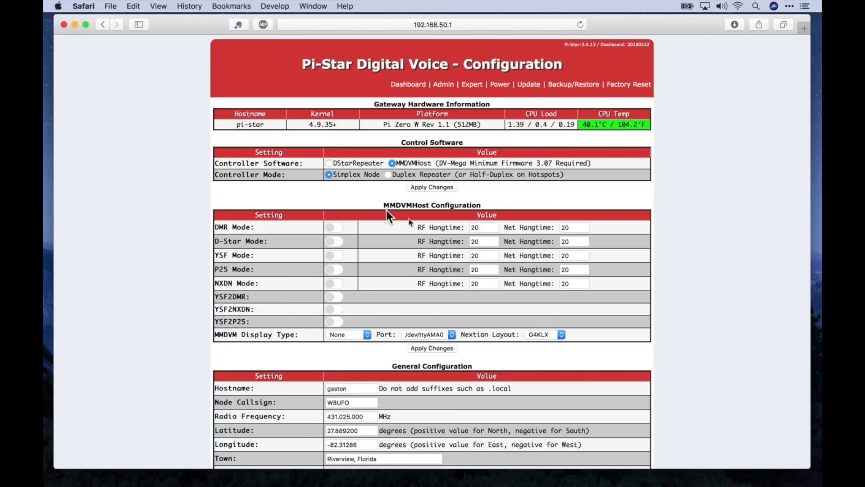
{"action": "scroll", "coordinate": [388, 283], "scroll_direction": "down", "scroll_amount": 5}
{"action": "scroll", "coordinate": [389, 284], "scroll_direction": "down", "scroll_amount": 8}
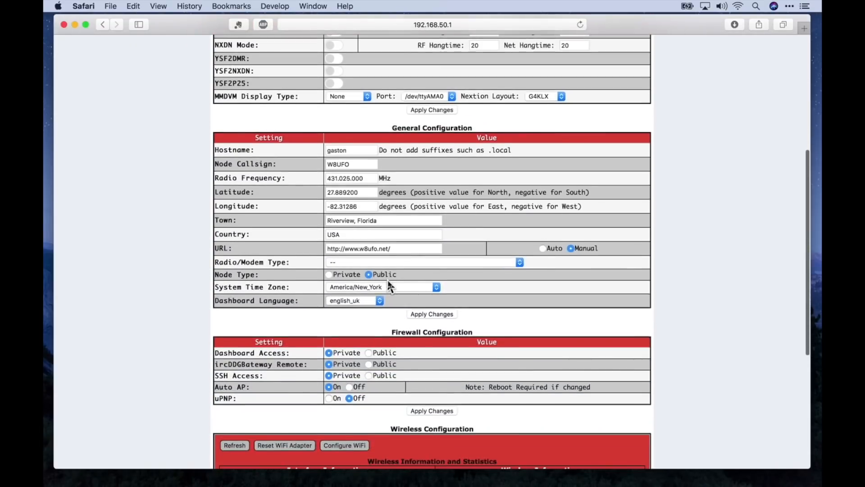
{"action": "scroll", "coordinate": [388, 284], "scroll_direction": "up", "scroll_amount": 2}
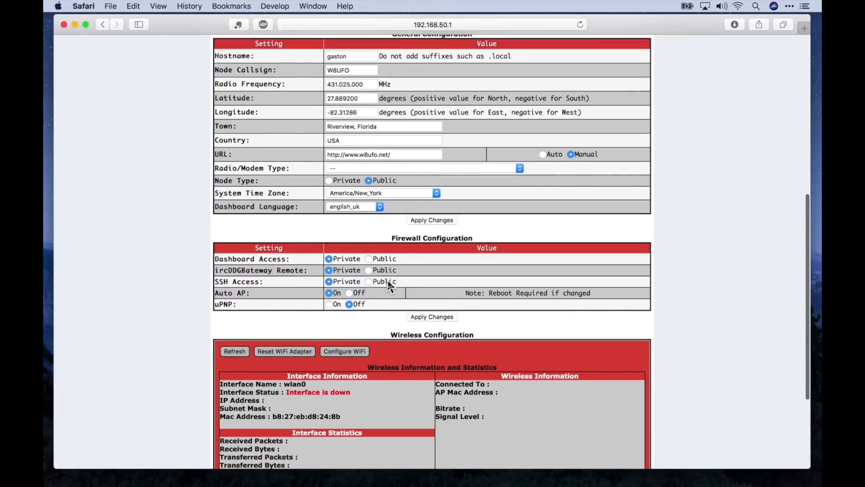
{"action": "scroll", "coordinate": [388, 280], "scroll_direction": "up", "scroll_amount": 8}
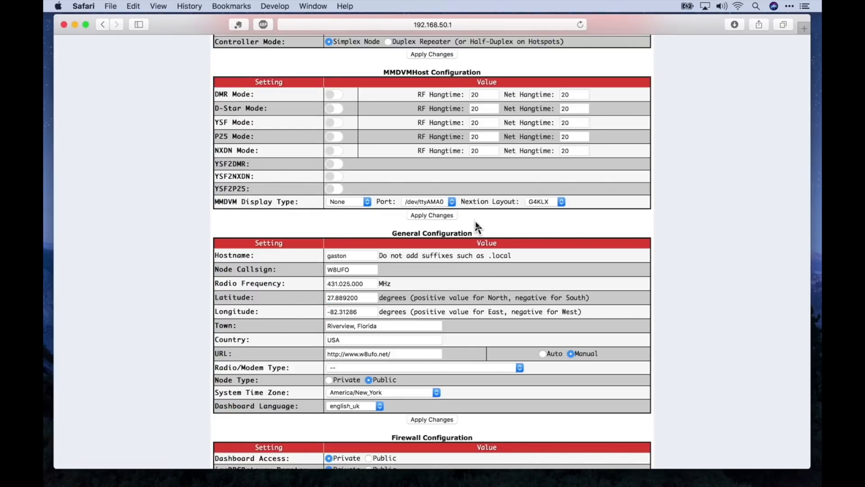
{"action": "scroll", "coordinate": [508, 218], "scroll_direction": "up", "scroll_amount": 6}
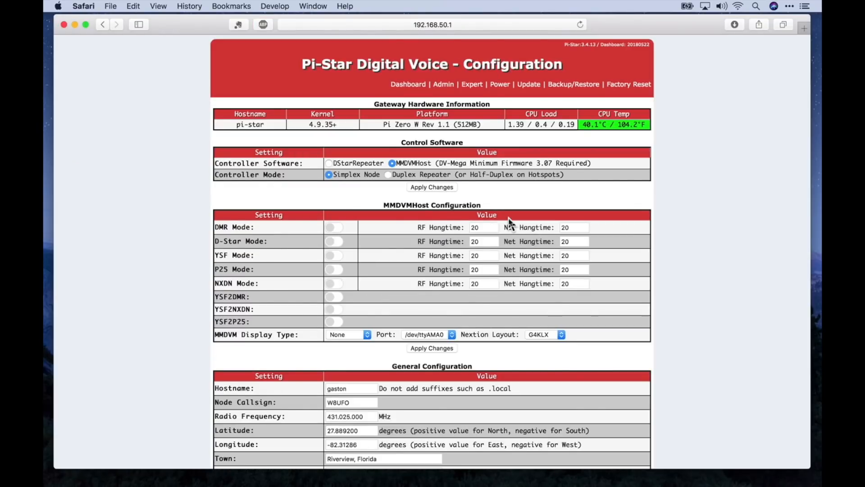
Switch on the DMR Mode and YSF Mode toggles in MMDVMHost Configuration, leaving hangtimes at 20.
{"action": "scroll", "coordinate": [509, 220], "scroll_direction": "down", "scroll_amount": 2}
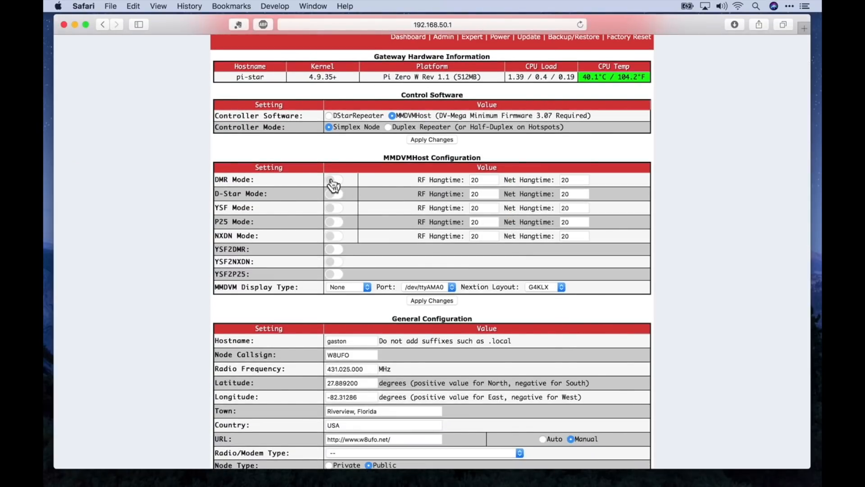
{"action": "left_click", "coordinate": [333, 183]}
{"action": "left_click", "coordinate": [334, 208]}
{"action": "scroll", "coordinate": [373, 235], "scroll_direction": "down", "scroll_amount": 1}
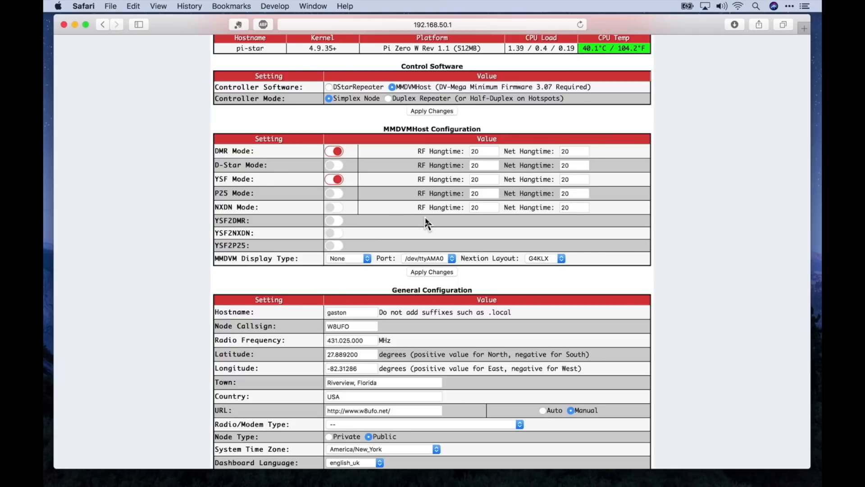
Reselect ZUM Radio-MMDVM for Pi (GPIO) as the Radio/Modem Type under General Configuration.
{"action": "scroll", "coordinate": [427, 223], "scroll_direction": "down", "scroll_amount": 5}
{"action": "scroll", "coordinate": [427, 223], "scroll_direction": "down", "scroll_amount": 3}
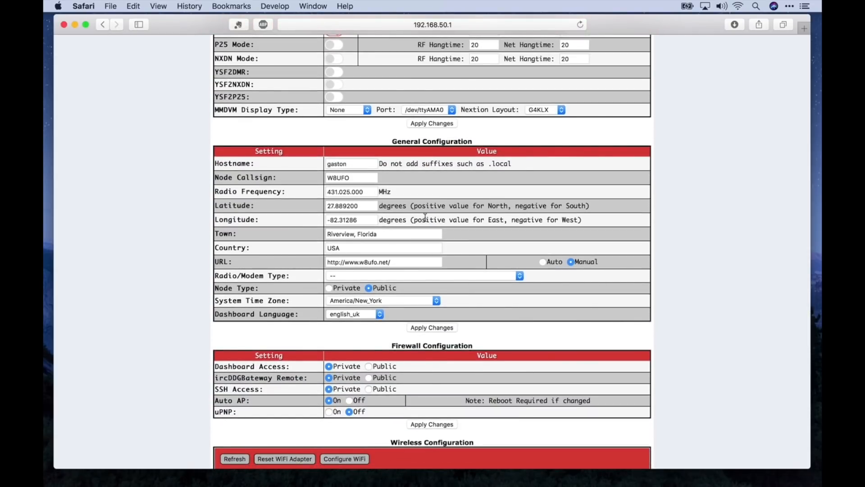
{"action": "scroll", "coordinate": [426, 220], "scroll_direction": "down", "scroll_amount": 3}
{"action": "scroll", "coordinate": [427, 222], "scroll_direction": "down", "scroll_amount": 1}
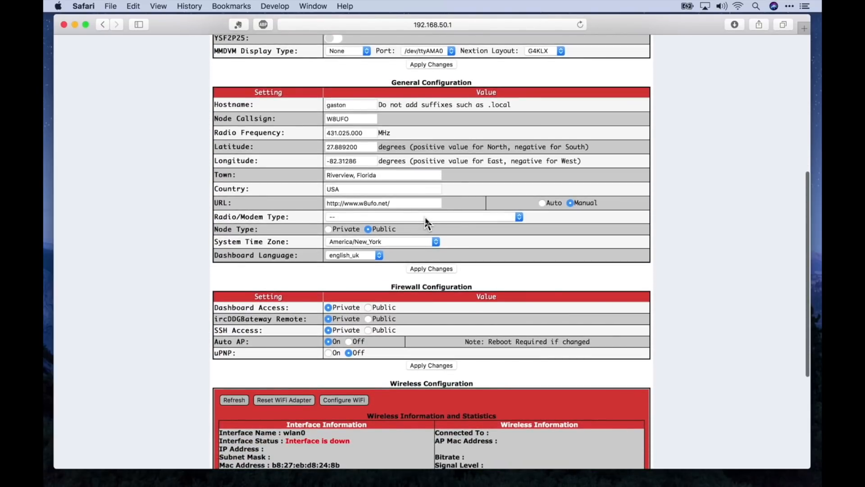
{"action": "left_click", "coordinate": [381, 218]}
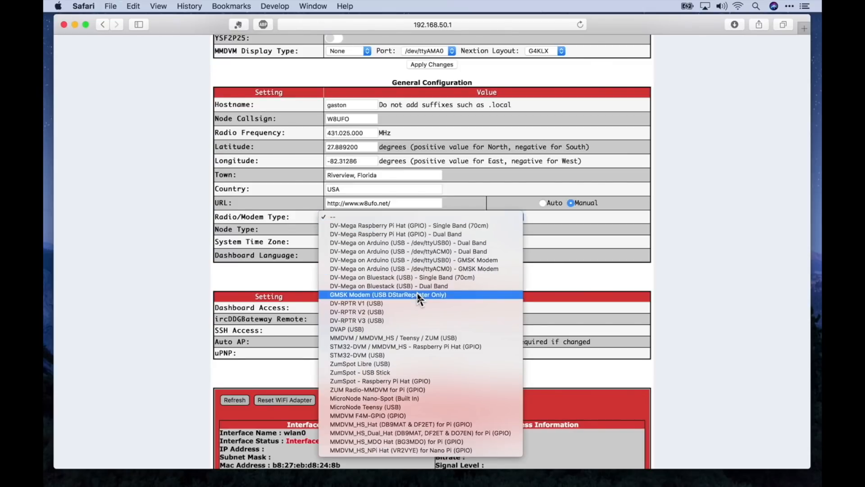
{"action": "left_click", "coordinate": [430, 390]}
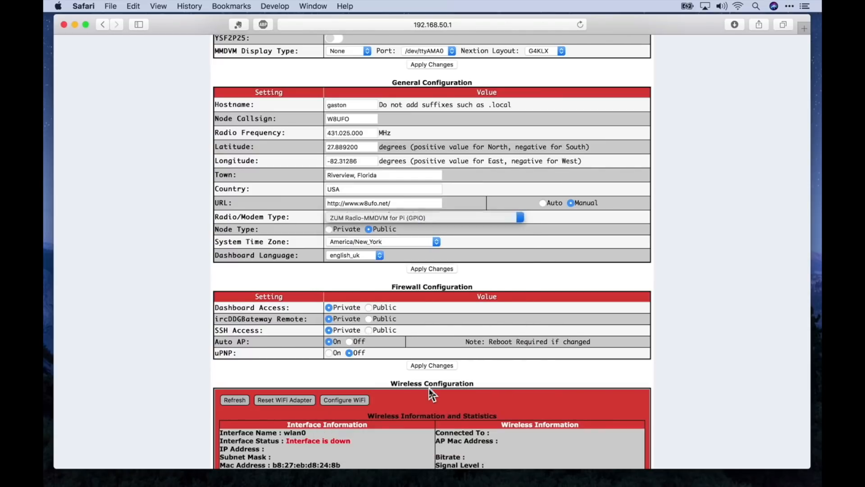
{"action": "left_click", "coordinate": [438, 268]}
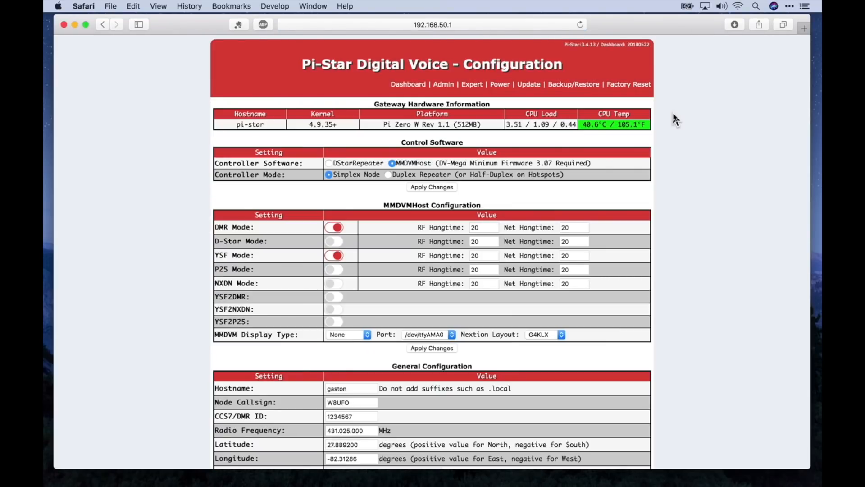
{"action": "scroll", "coordinate": [672, 114], "scroll_direction": "down", "scroll_amount": 3}
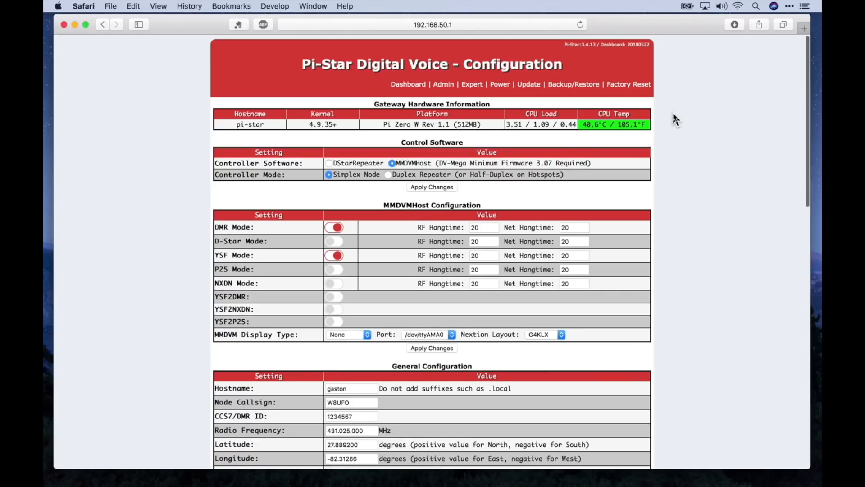
{"action": "scroll", "coordinate": [707, 268], "scroll_direction": "down", "scroll_amount": 5}
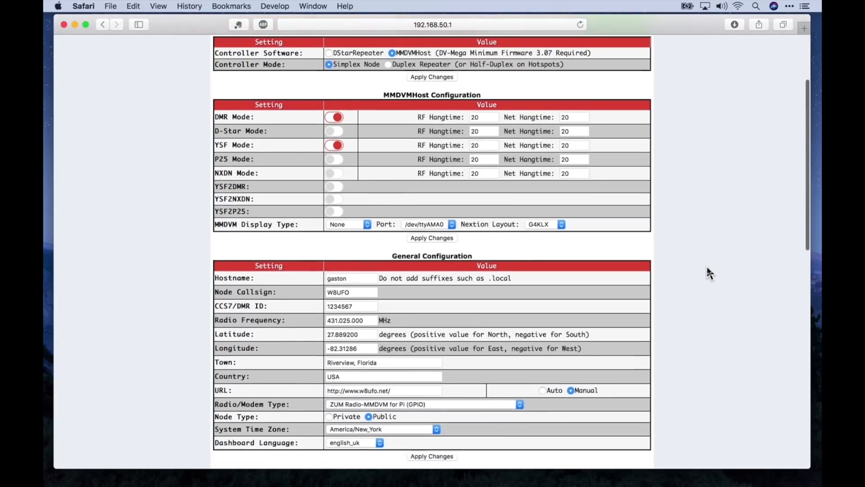
{"action": "scroll", "coordinate": [707, 268], "scroll_direction": "down", "scroll_amount": 7}
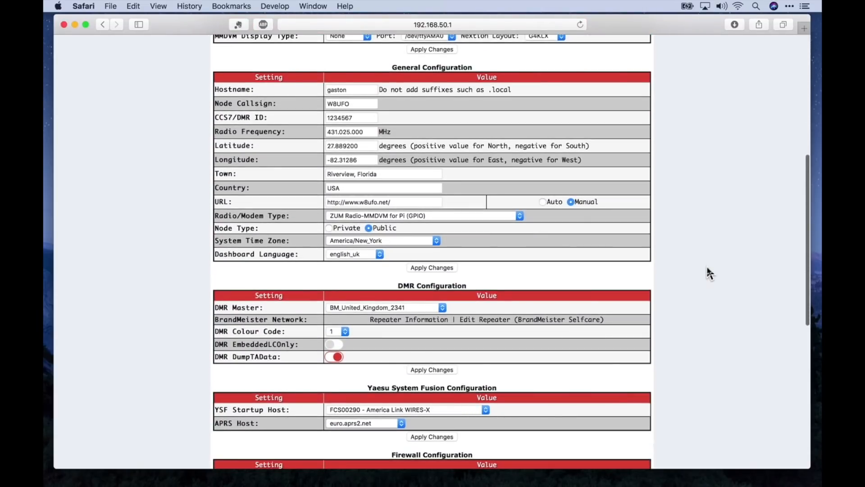
{"action": "scroll", "coordinate": [707, 267], "scroll_direction": "down", "scroll_amount": 4}
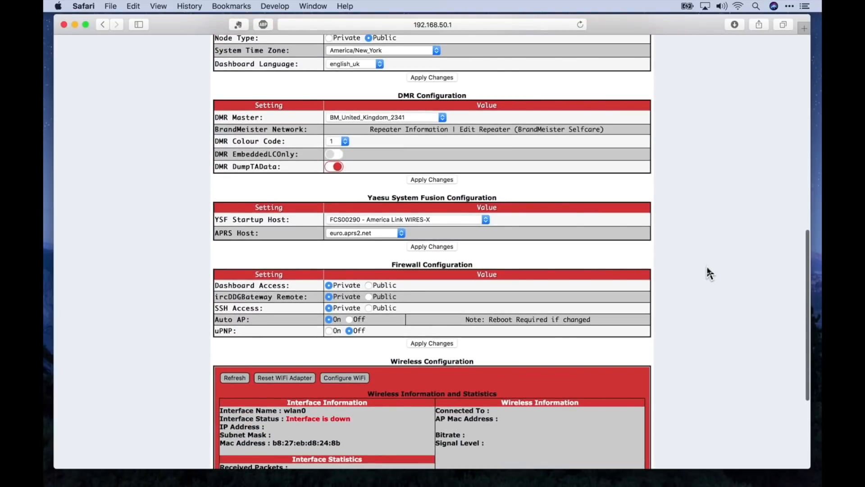
{"action": "scroll", "coordinate": [706, 270], "scroll_direction": "up", "scroll_amount": 3}
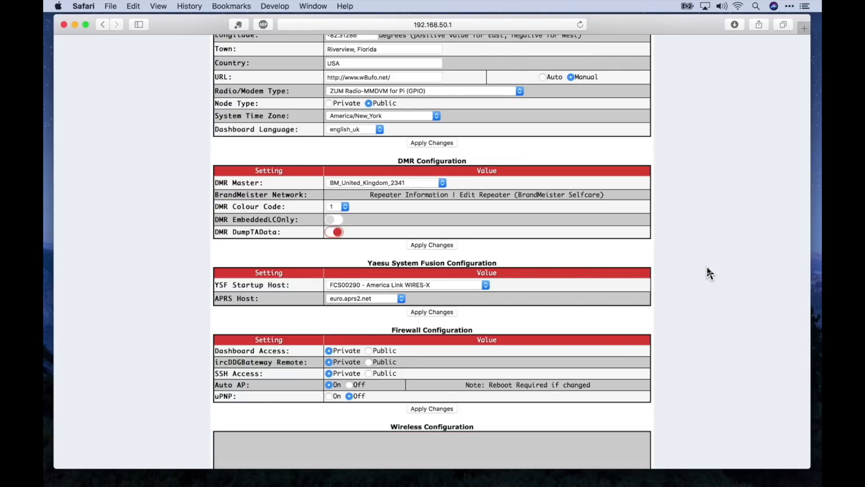
Change the DMR Master from BM_United_Kingdom_2341 to DMR+_USA-FLORIDA.
{"action": "left_click", "coordinate": [444, 183]}
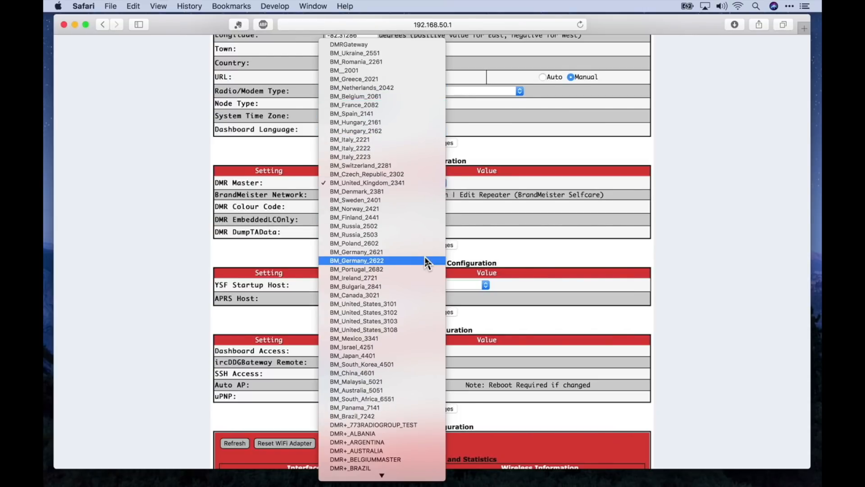
{"action": "scroll", "coordinate": [426, 261], "scroll_direction": "down", "scroll_amount": 10}
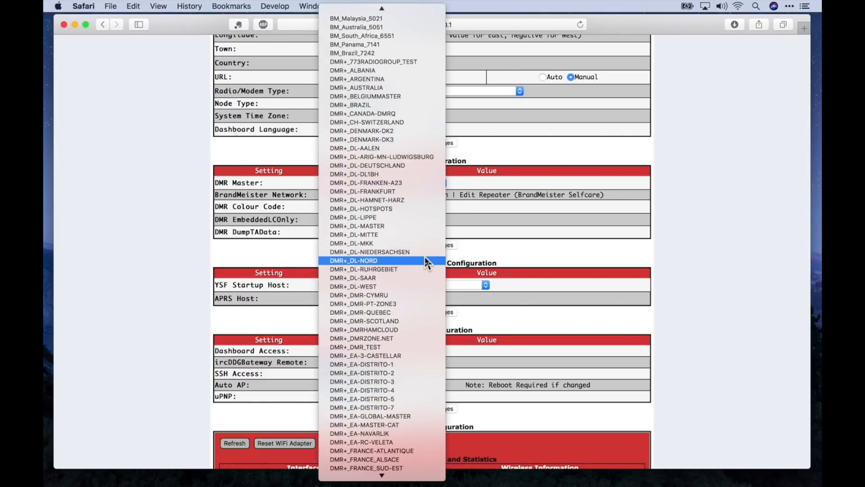
{"action": "scroll", "coordinate": [426, 262], "scroll_direction": "down", "scroll_amount": 3}
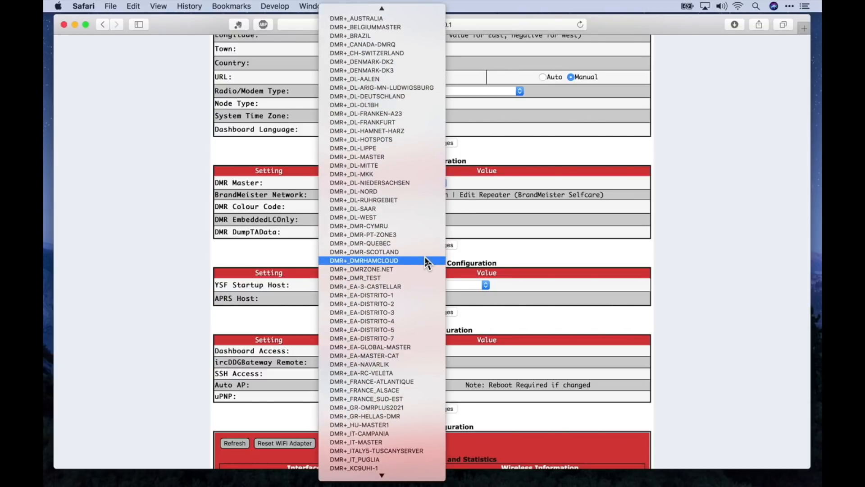
{"action": "scroll", "coordinate": [426, 262], "scroll_direction": "down", "scroll_amount": 4}
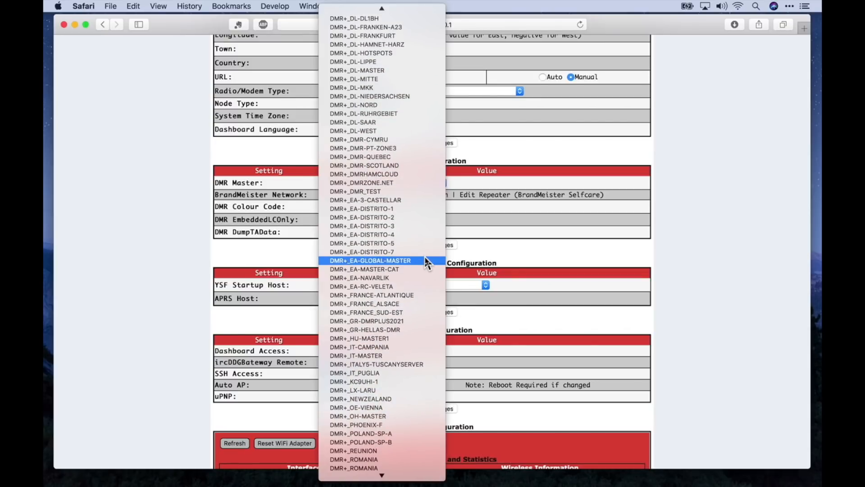
{"action": "scroll", "coordinate": [426, 263], "scroll_direction": "down", "scroll_amount": 2}
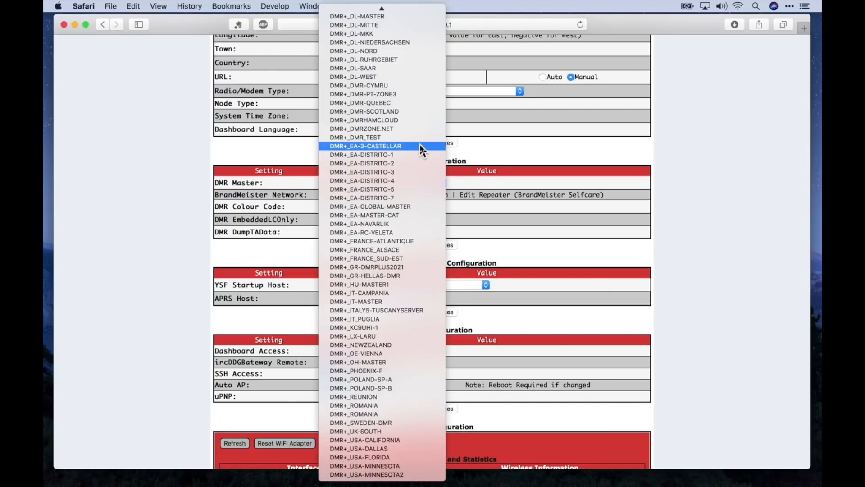
{"action": "left_click", "coordinate": [404, 457]}
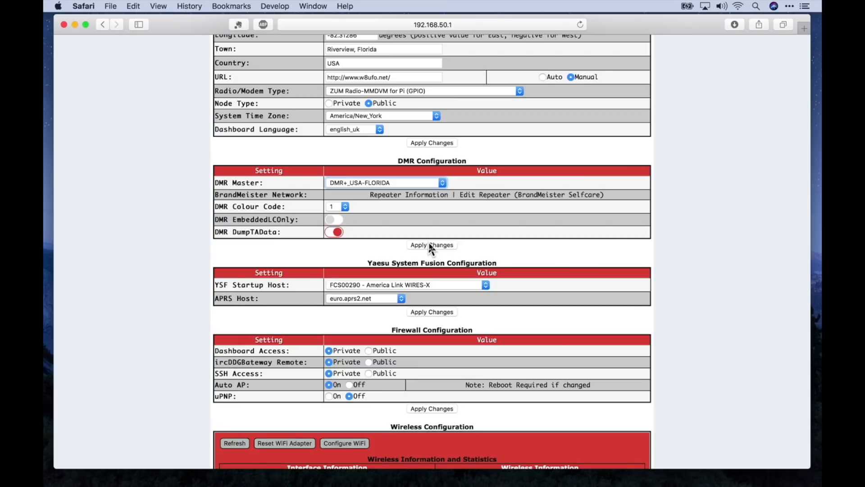
{"action": "scroll", "coordinate": [431, 246], "scroll_direction": "down", "scroll_amount": 4}
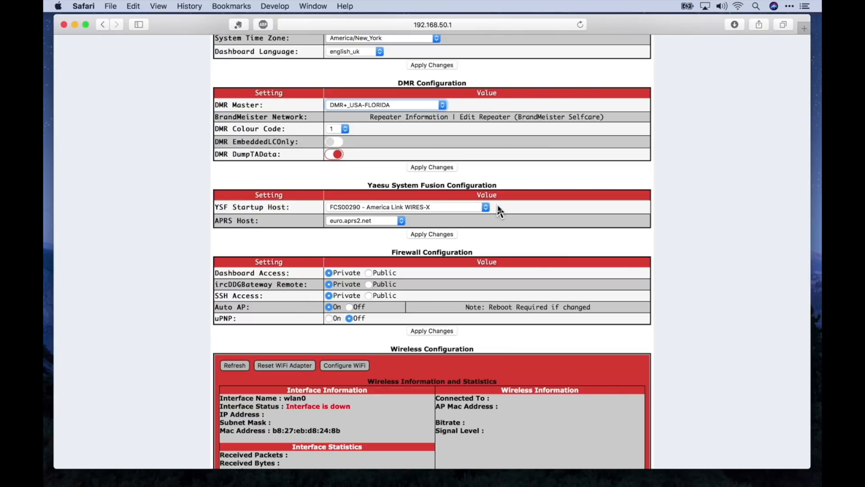
Choose rotate.aprs2.net as the APRS Host.
{"action": "left_click", "coordinate": [404, 221]}
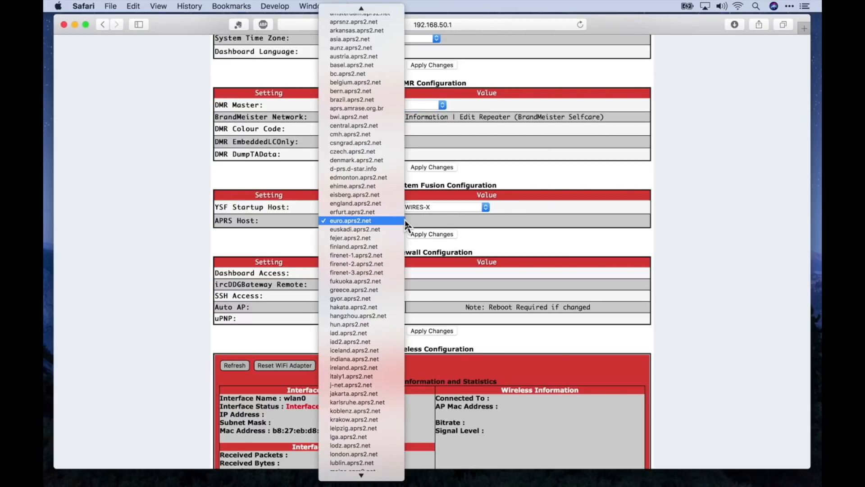
{"action": "scroll", "coordinate": [372, 131], "scroll_direction": "up", "scroll_amount": 1}
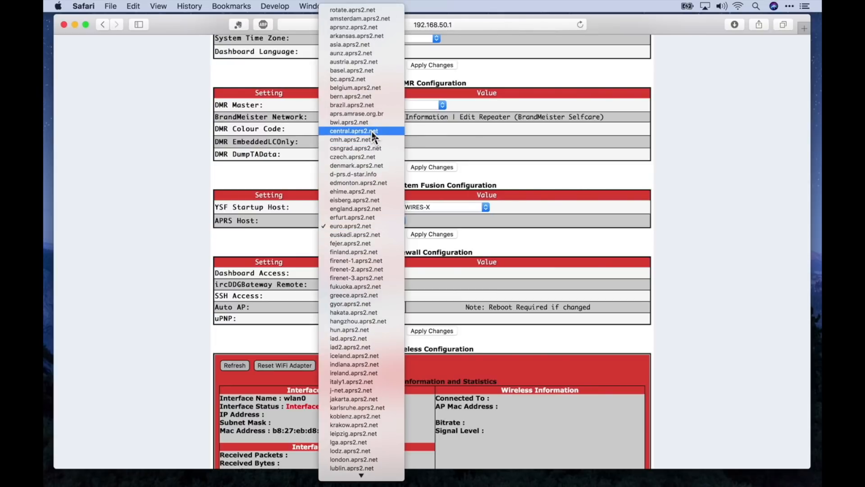
{"action": "left_click", "coordinate": [371, 14]}
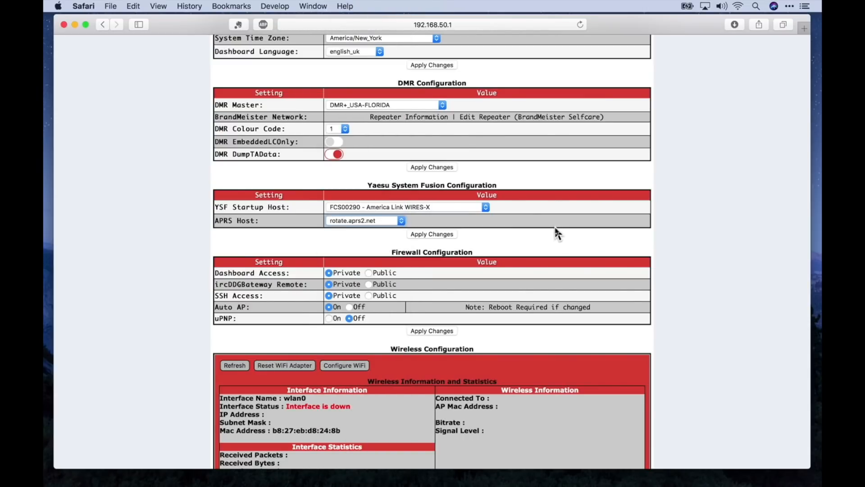
Apply the DMR and APRS configuration changes so the page reloads.
{"action": "scroll", "coordinate": [558, 233], "scroll_direction": "down", "scroll_amount": 3}
{"action": "scroll", "coordinate": [558, 233], "scroll_direction": "up", "scroll_amount": 5}
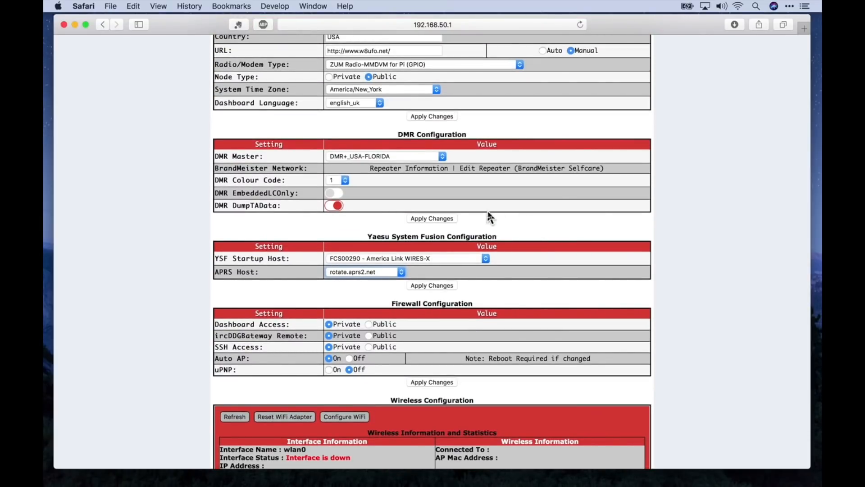
{"action": "left_click", "coordinate": [434, 219]}
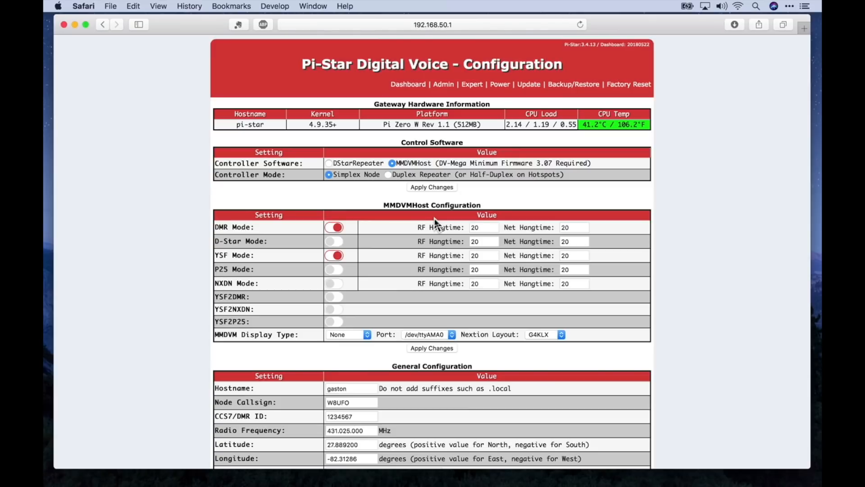
Scan for Wi-Fi networks and select the home network as Network 0.
{"action": "scroll", "coordinate": [704, 233], "scroll_direction": "down", "scroll_amount": 15}
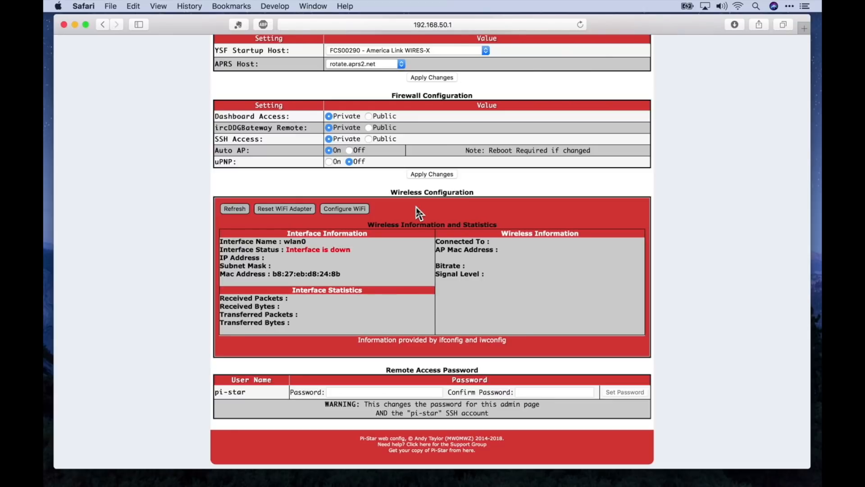
{"action": "left_click", "coordinate": [345, 209]}
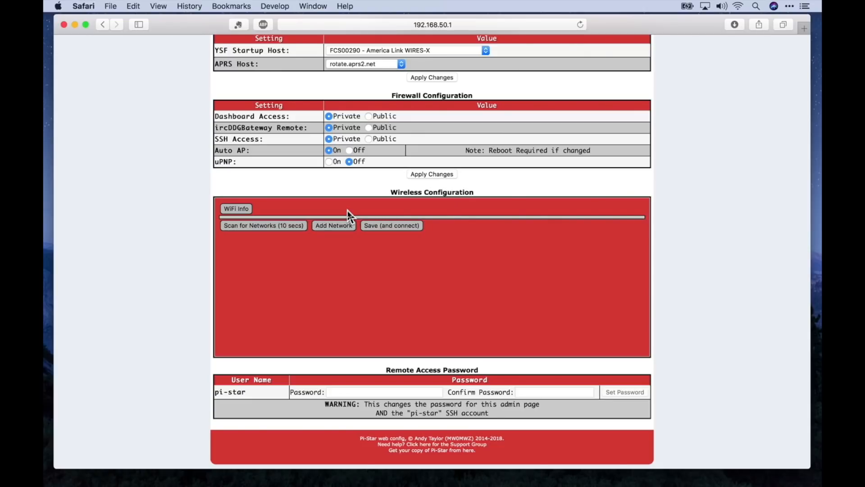
{"action": "left_click", "coordinate": [270, 225]}
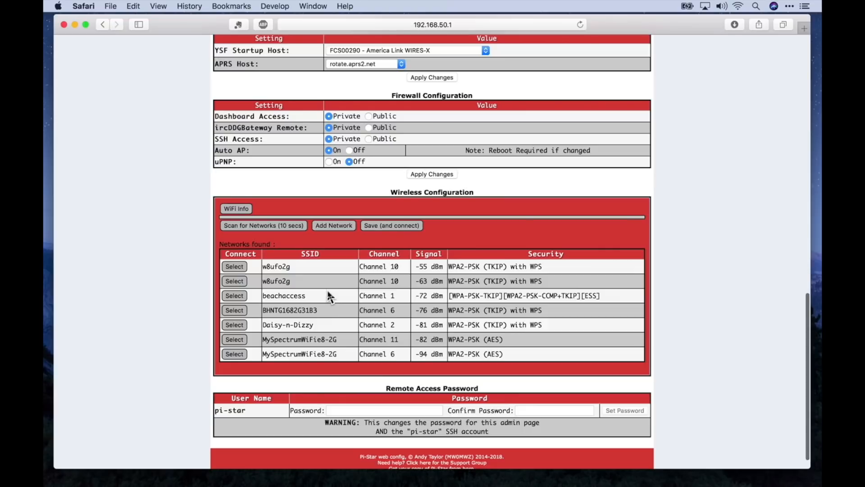
{"action": "scroll", "coordinate": [329, 294], "scroll_direction": "down", "scroll_amount": 1}
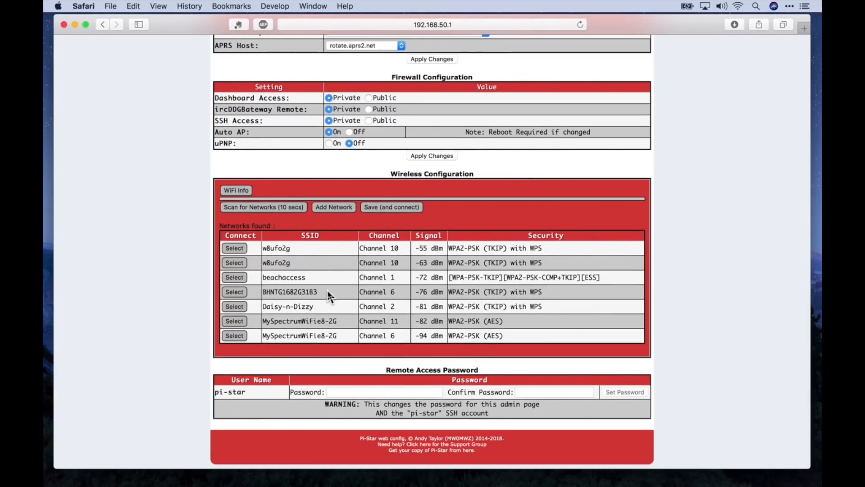
{"action": "left_click", "coordinate": [235, 249]}
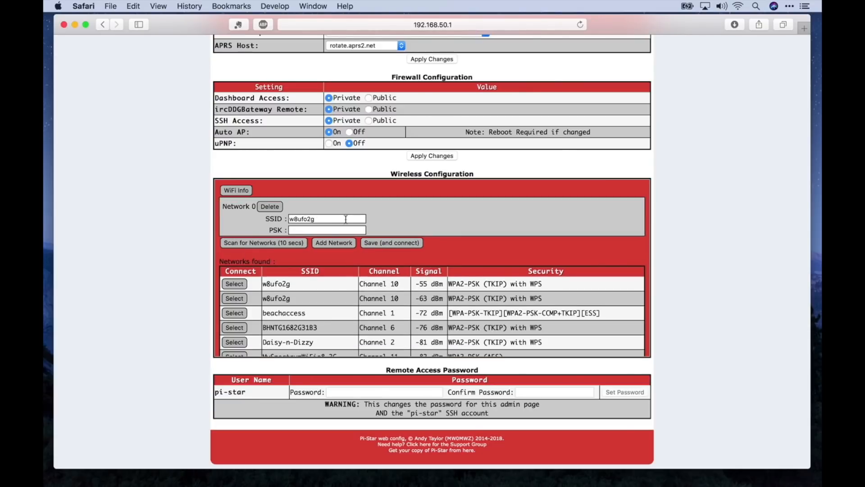
Enter the network passphrase, save and connect, and answer the browser's password prompt.
{"action": "left_click", "coordinate": [332, 231]}
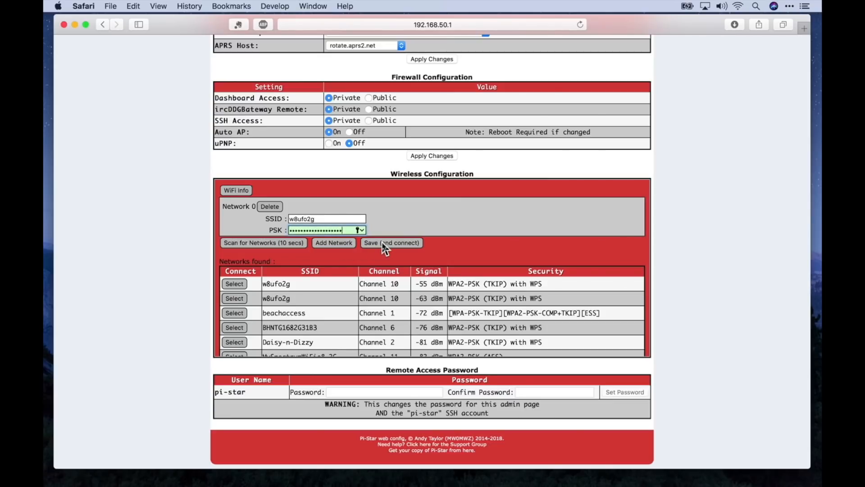
{"action": "left_click", "coordinate": [384, 243]}
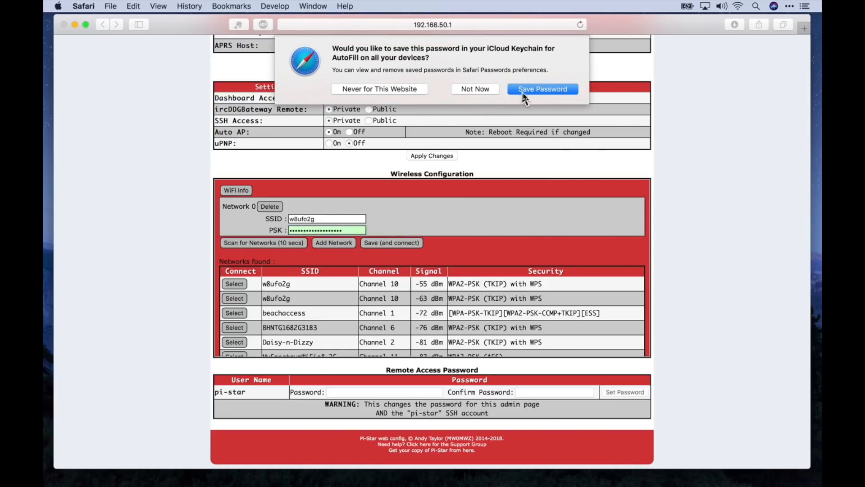
{"action": "left_click", "coordinate": [526, 90]}
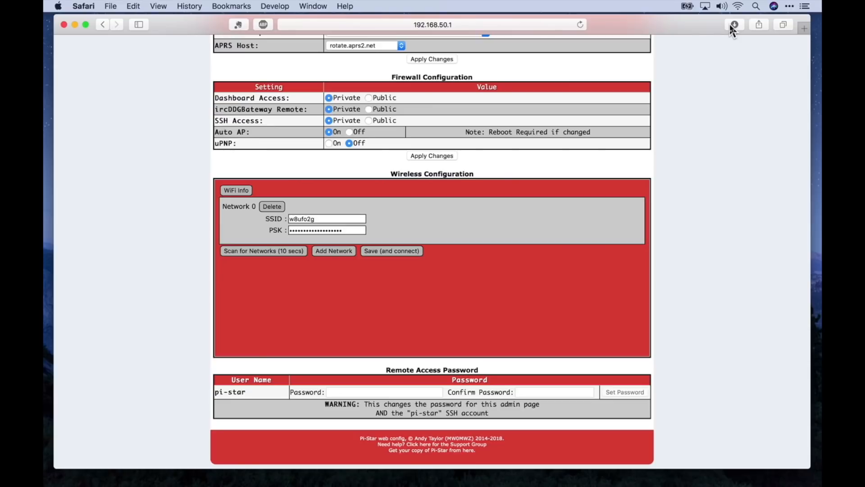
Check the Mac's Wi-Fi list, save the home Wi-Fi settings again, and view WiFi Info.
{"action": "left_click", "coordinate": [737, 6]}
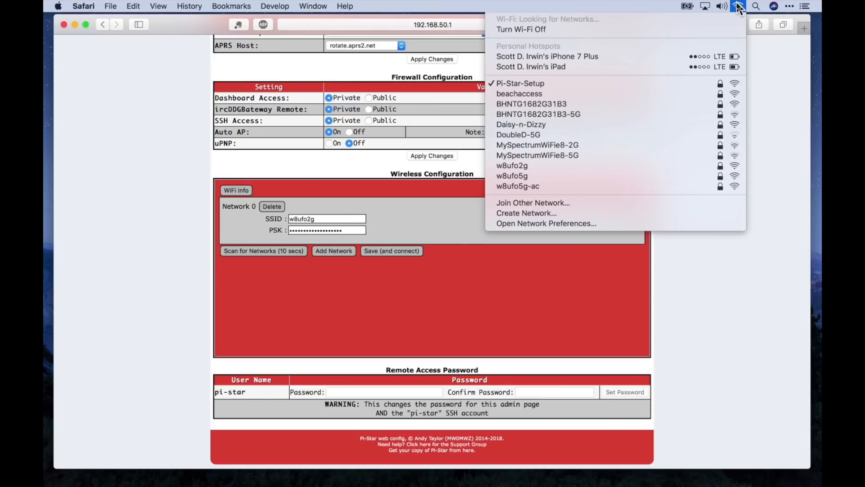
{"action": "left_click", "coordinate": [738, 7]}
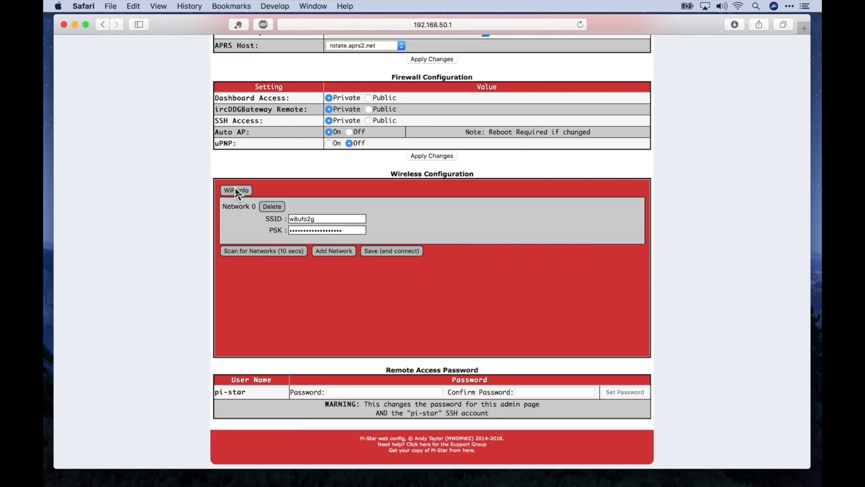
{"action": "left_click", "coordinate": [387, 252]}
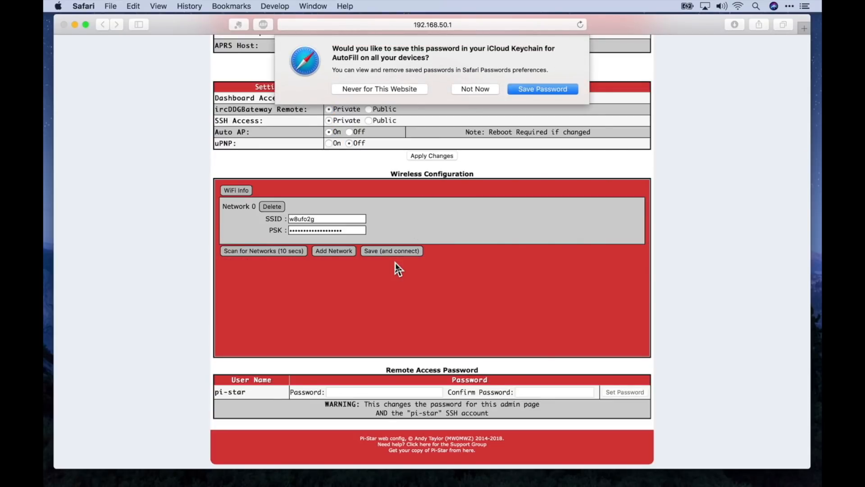
{"action": "left_click", "coordinate": [466, 90]}
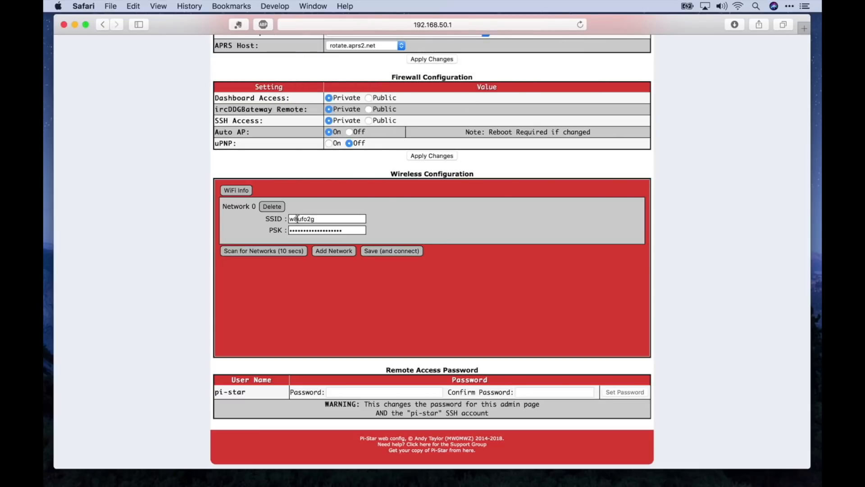
{"action": "left_click", "coordinate": [241, 190]}
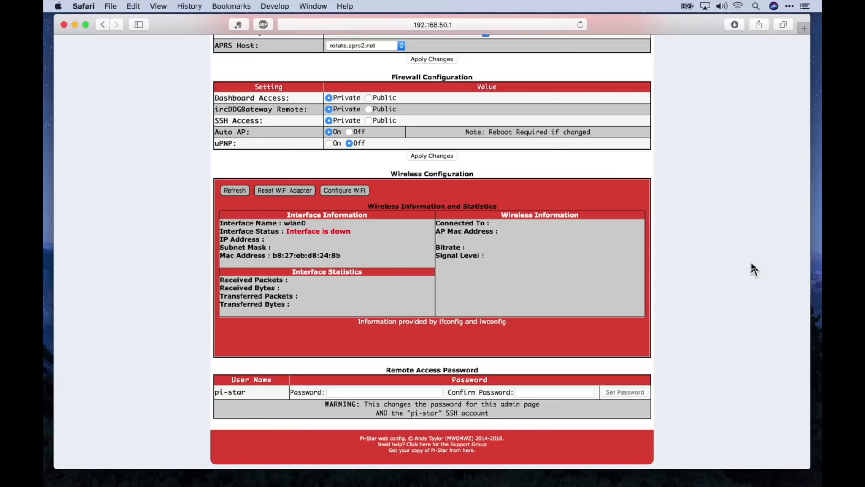
Check the Mac's Wi-Fi list, open Configure WiFi and reload the configuration page.
{"action": "left_click", "coordinate": [738, 5]}
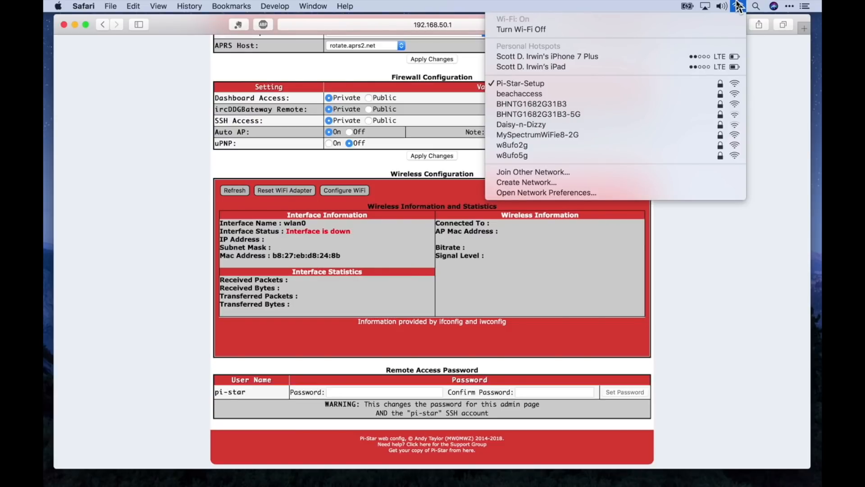
{"action": "left_click", "coordinate": [739, 6]}
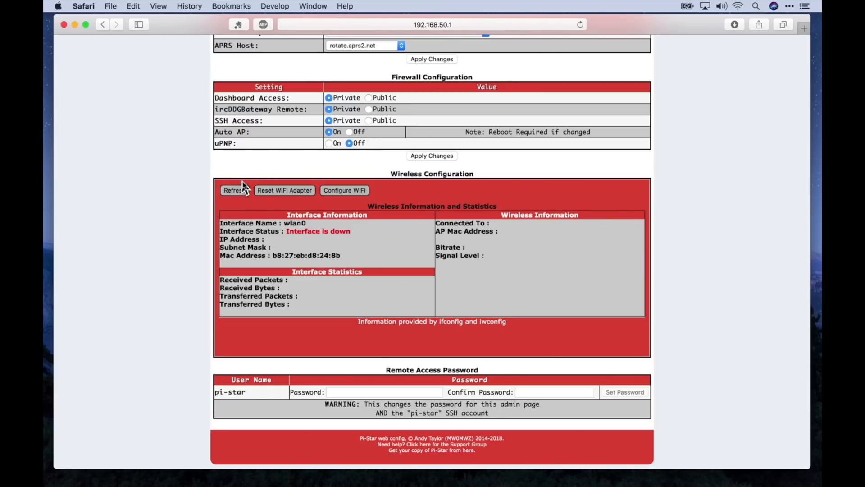
{"action": "left_click", "coordinate": [346, 191]}
{"action": "scroll", "coordinate": [402, 188], "scroll_direction": "up", "scroll_amount": 3}
{"action": "scroll", "coordinate": [401, 185], "scroll_direction": "down", "scroll_amount": 5}
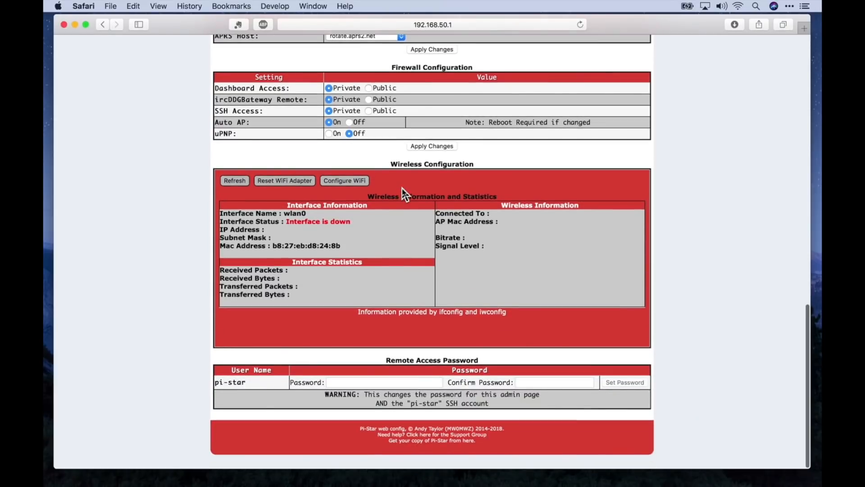
{"action": "key", "text": "super+r"}
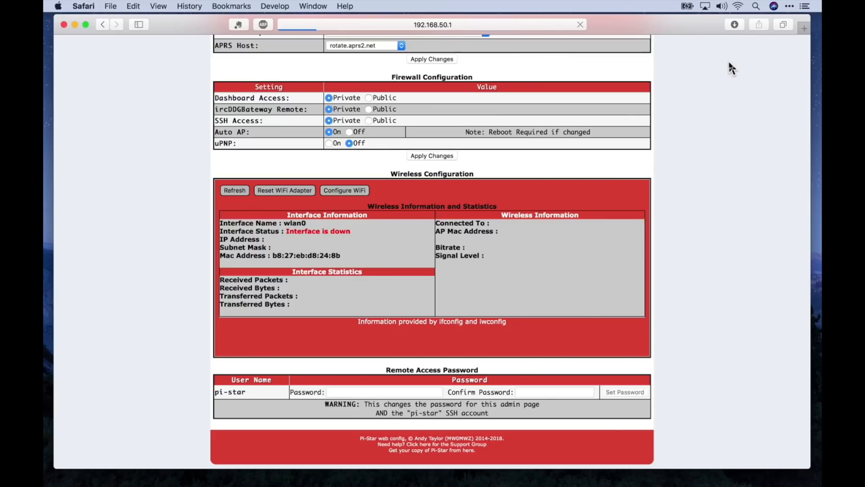
{"action": "left_click", "coordinate": [739, 6]}
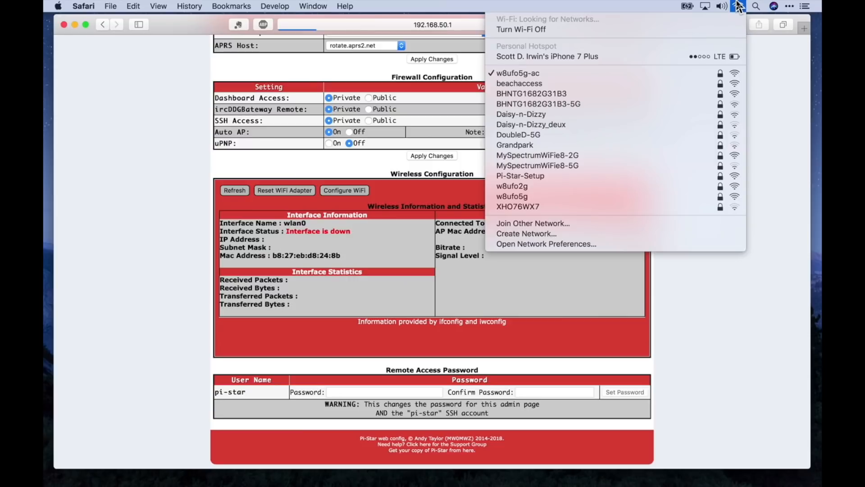
{"action": "left_click", "coordinate": [738, 6]}
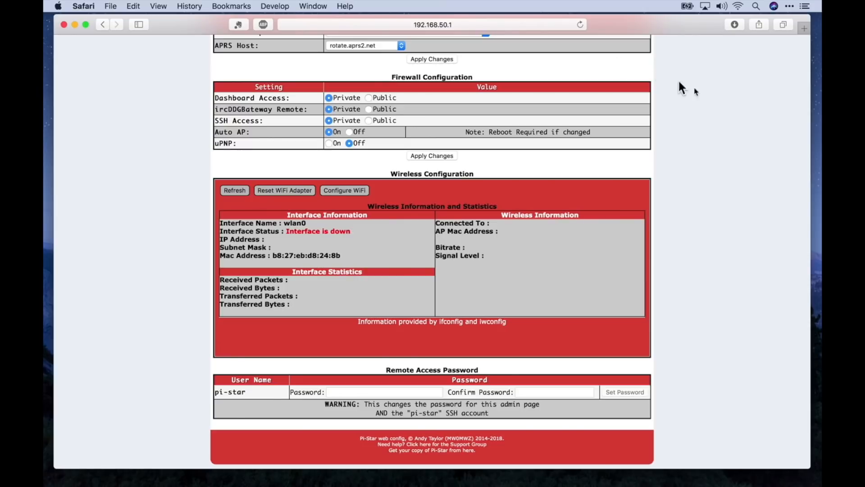
{"action": "left_click", "coordinate": [505, 24]}
{"action": "type", "text": "http://www.google"}
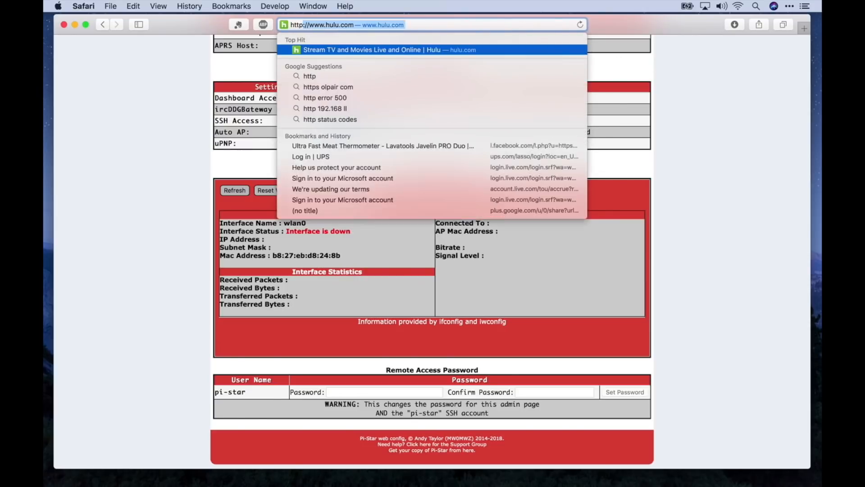
{"action": "type", "text": ".com"}
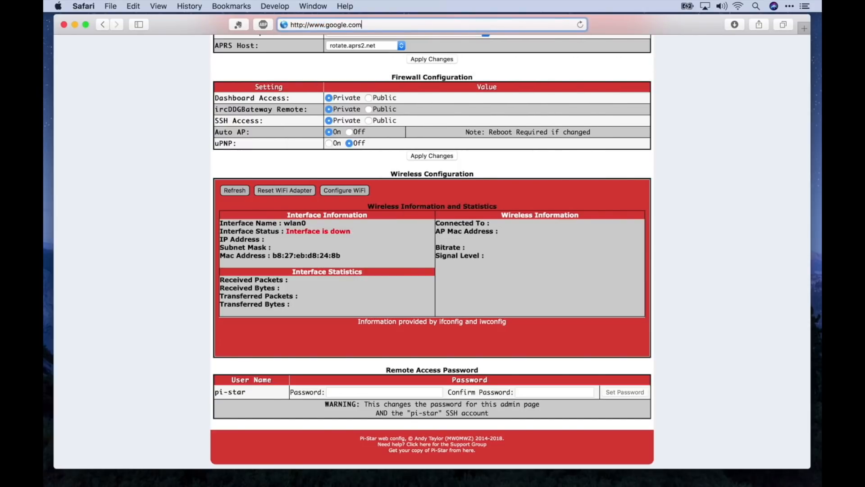
Load google.com and turn the Mac's Wi-Fi off and on to rejoin Pi-Star-Setup.
{"action": "key", "text": "Return"}
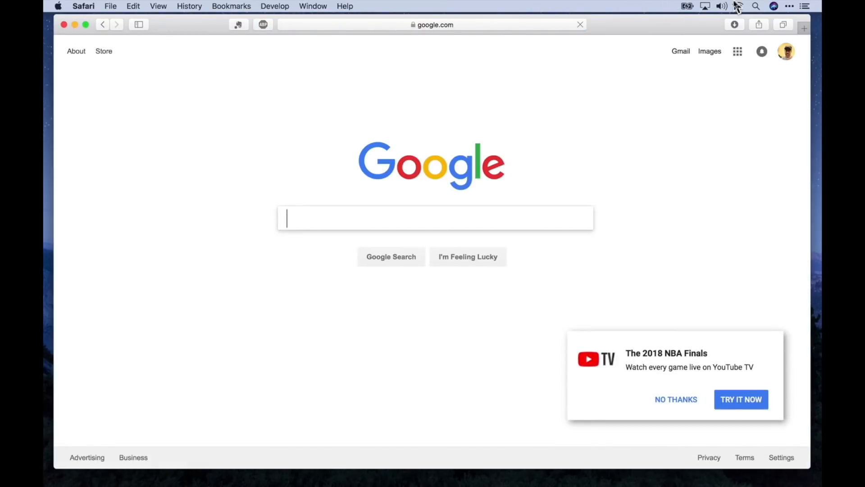
{"action": "left_click", "coordinate": [737, 6]}
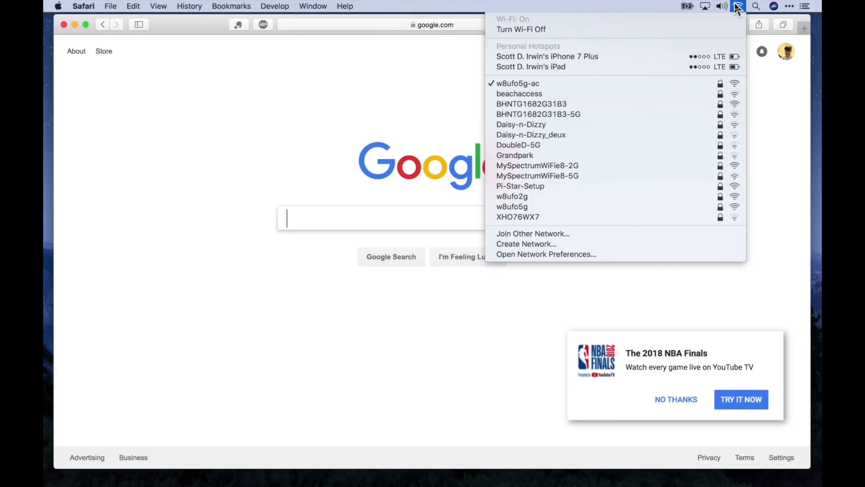
{"action": "left_click", "coordinate": [586, 30]}
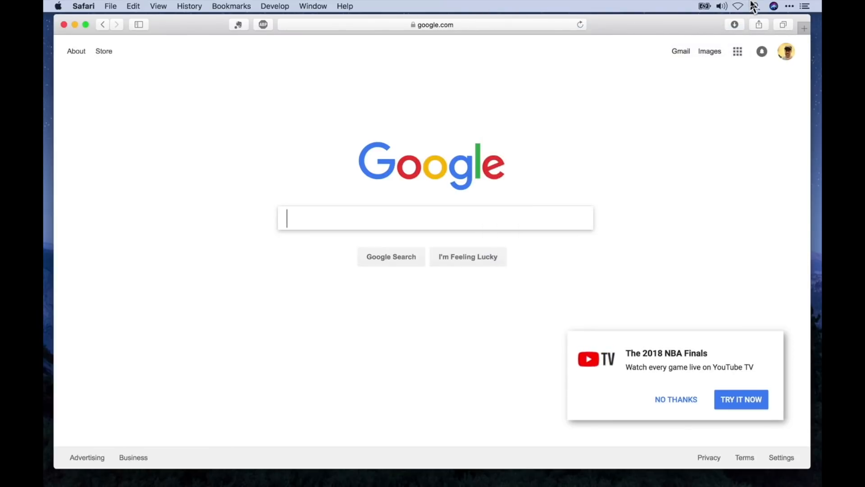
{"action": "left_click", "coordinate": [737, 6]}
{"action": "left_click", "coordinate": [699, 28]}
{"action": "left_click", "coordinate": [739, 6]}
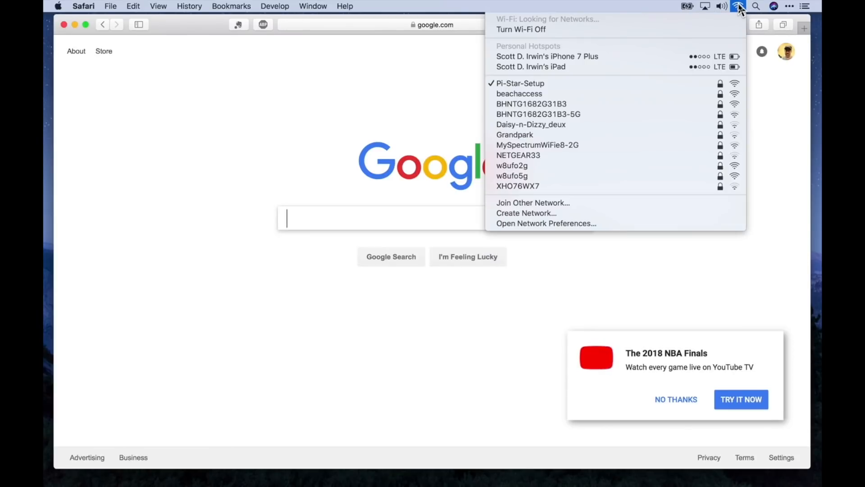
{"action": "left_click", "coordinate": [738, 6]}
Check TCP/IP in Network Preferences (192.168.50.59, router 192.168.50.1), cancel, and return to Safari.
{"action": "mouse_move", "coordinate": [580, 473]}
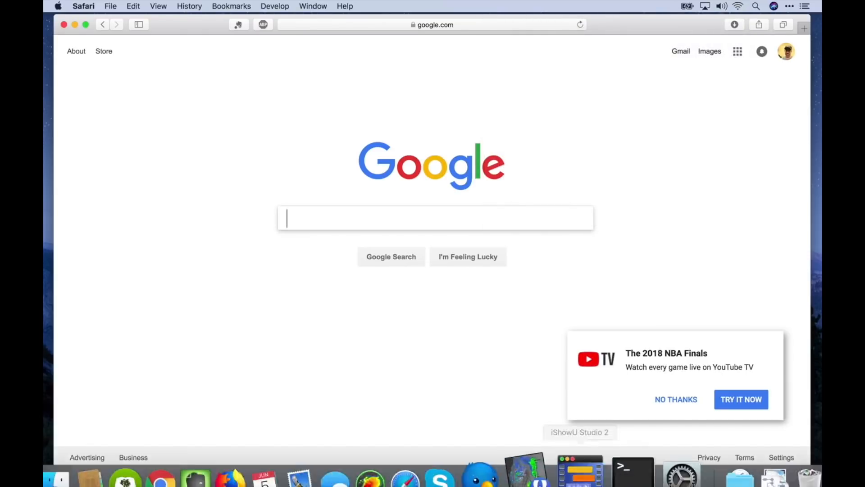
{"action": "left_click", "coordinate": [737, 6]}
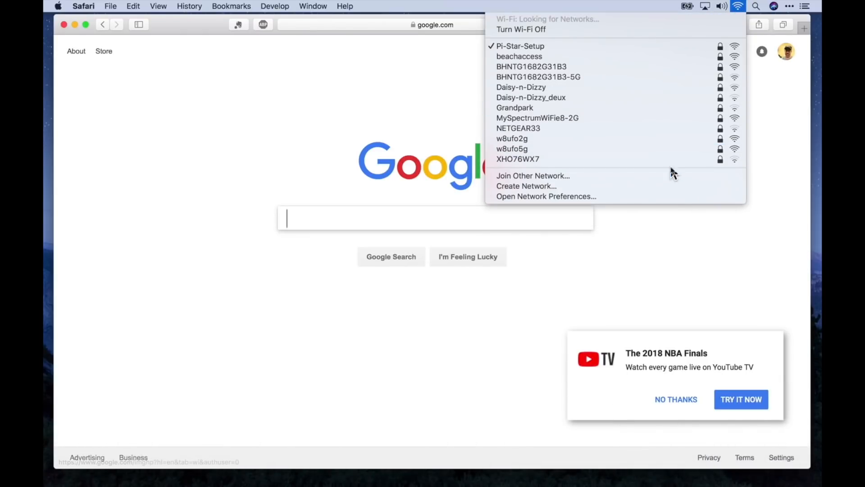
{"action": "left_click", "coordinate": [665, 196]}
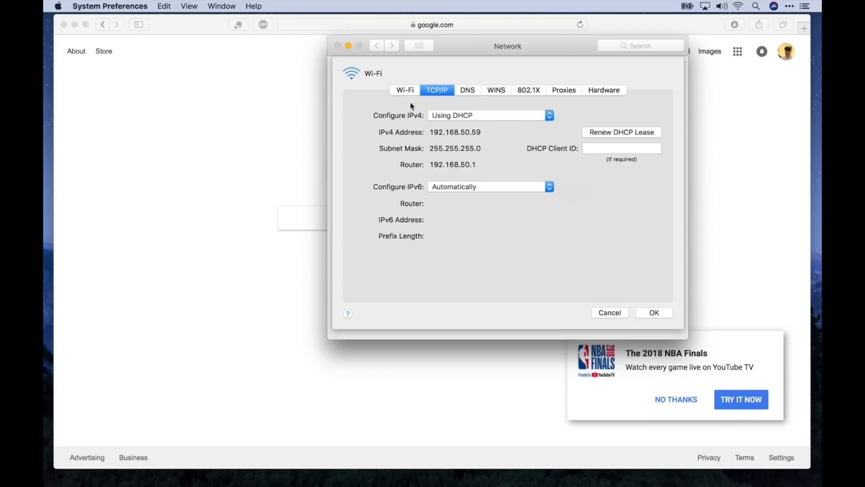
{"action": "left_click", "coordinate": [597, 311]}
{"action": "left_click", "coordinate": [434, 31]}
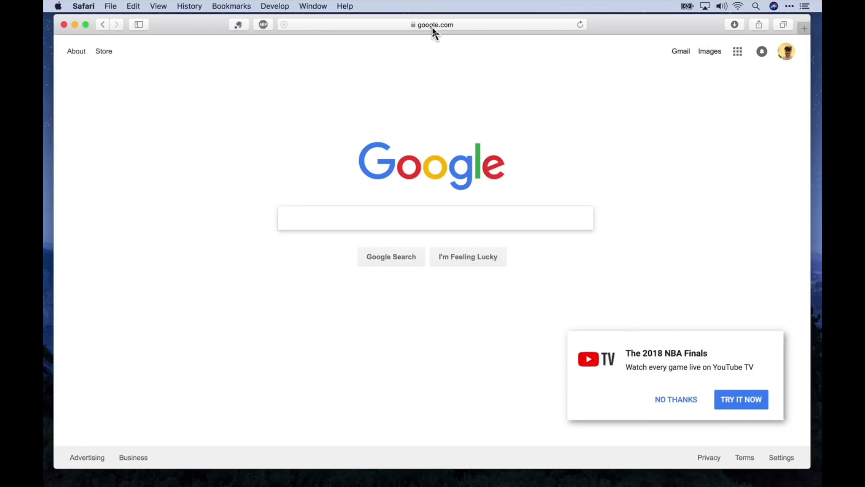
{"action": "left_click", "coordinate": [432, 26]}
Load the Pi-Star dashboard at 192.168.50.1 and open the Configuration page.
{"action": "type", "text": "192.168."}
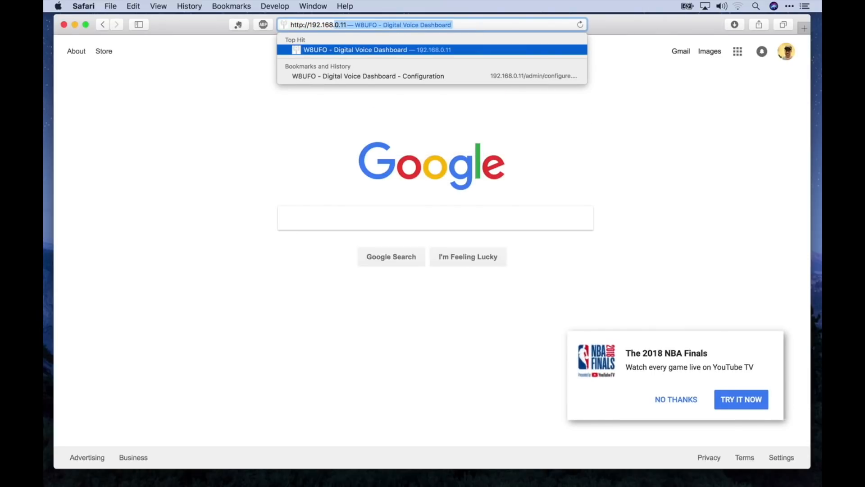
{"action": "type", "text": "50.1"}
{"action": "key", "text": "Return"}
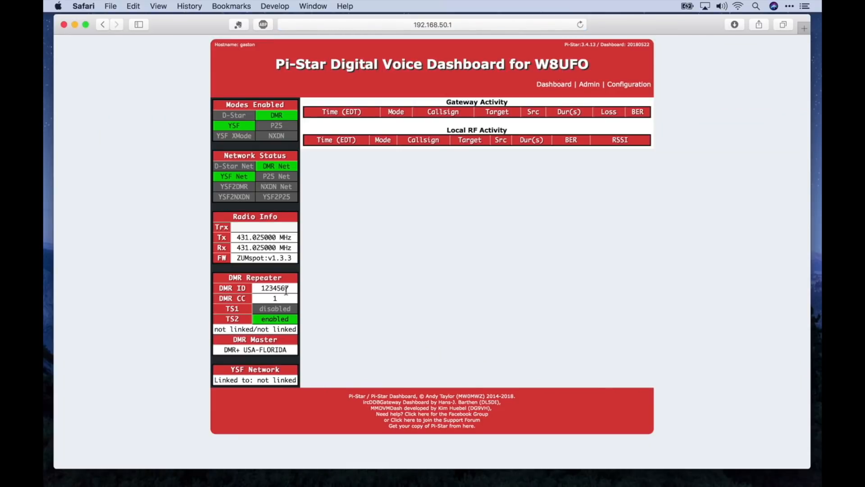
{"action": "double_click", "coordinate": [286, 290]}
{"action": "left_click", "coordinate": [336, 289]}
{"action": "left_click", "coordinate": [628, 86]}
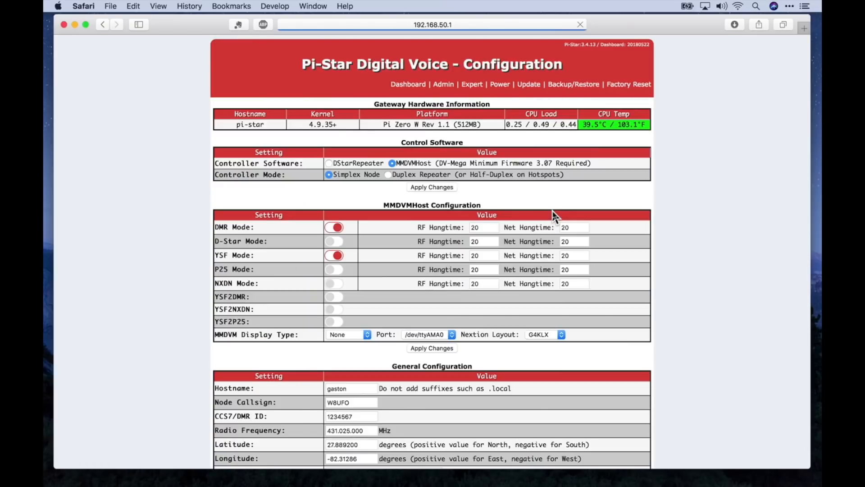
Replace the placeholder CCS7/DMR ID 1234567 with the operator's own DMR ID and apply changes.
{"action": "scroll", "coordinate": [554, 215], "scroll_direction": "down", "scroll_amount": 5}
{"action": "double_click", "coordinate": [355, 309]}
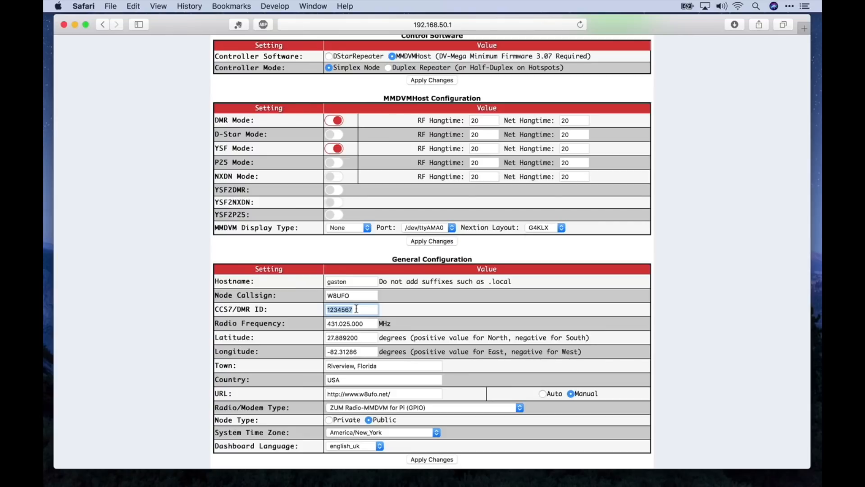
{"action": "type", "text": "3117009"}
{"action": "scroll", "coordinate": [483, 277], "scroll_direction": "down", "scroll_amount": 5}
{"action": "left_click", "coordinate": [435, 299]}
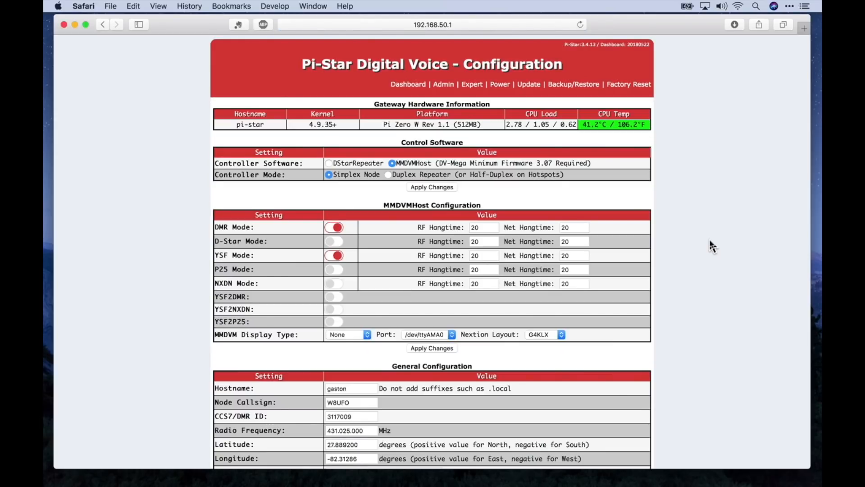
Set the dashboard language to english_us and apply the change.
{"action": "scroll", "coordinate": [710, 242], "scroll_direction": "down", "scroll_amount": 10}
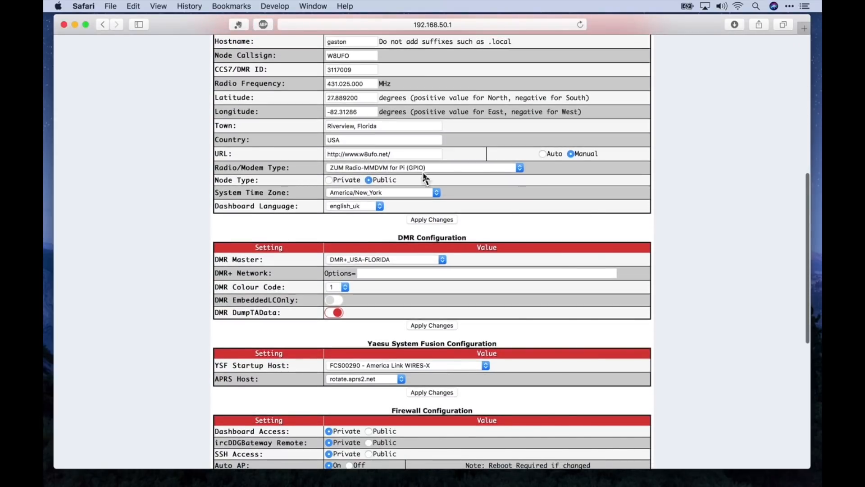
{"action": "left_click", "coordinate": [380, 207]}
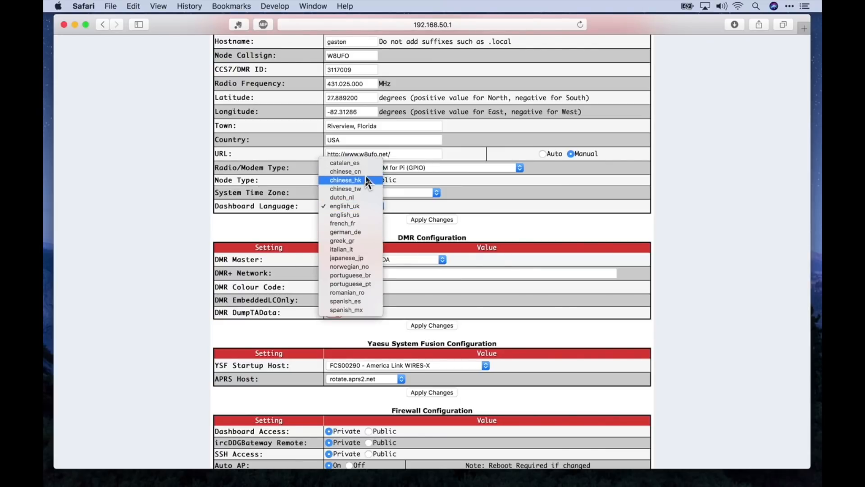
{"action": "left_click", "coordinate": [364, 215]}
{"action": "left_click", "coordinate": [432, 219]}
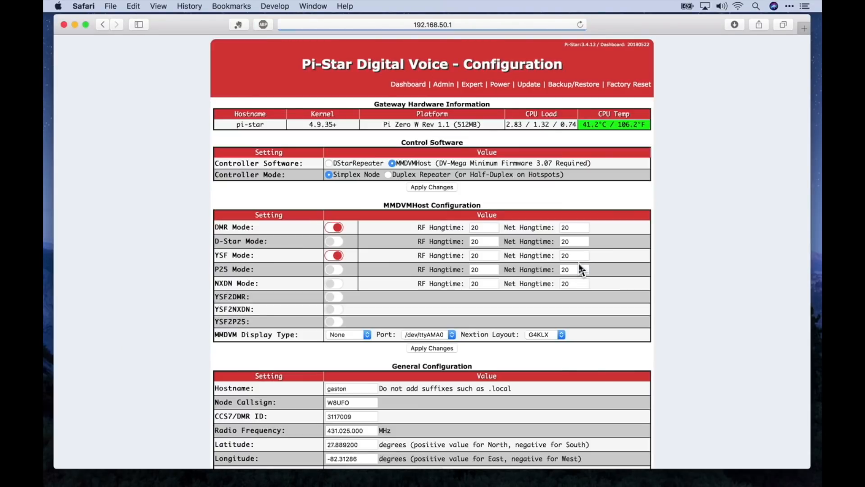
Confirm on the main dashboard DMR and YSF on 431.025 MHz with DMR+ USA-FLORIDA, then reopen Configuration.
{"action": "scroll", "coordinate": [737, 270], "scroll_direction": "down", "scroll_amount": 6}
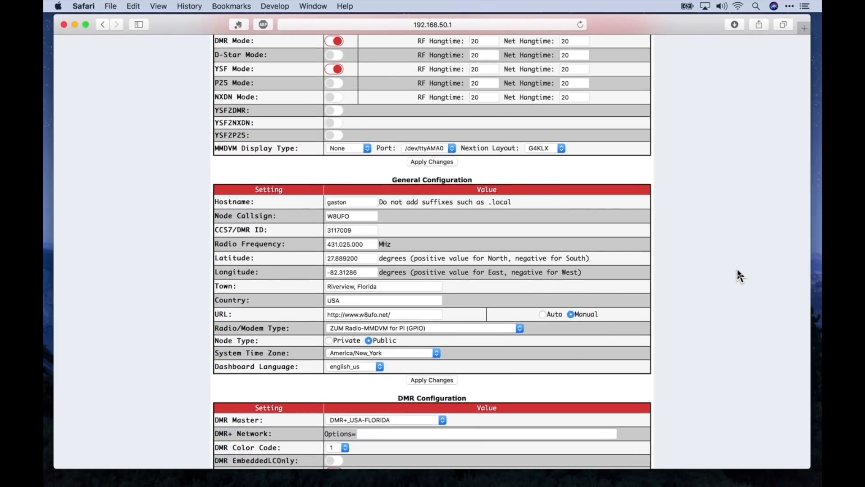
{"action": "scroll", "coordinate": [737, 270], "scroll_direction": "down", "scroll_amount": 2}
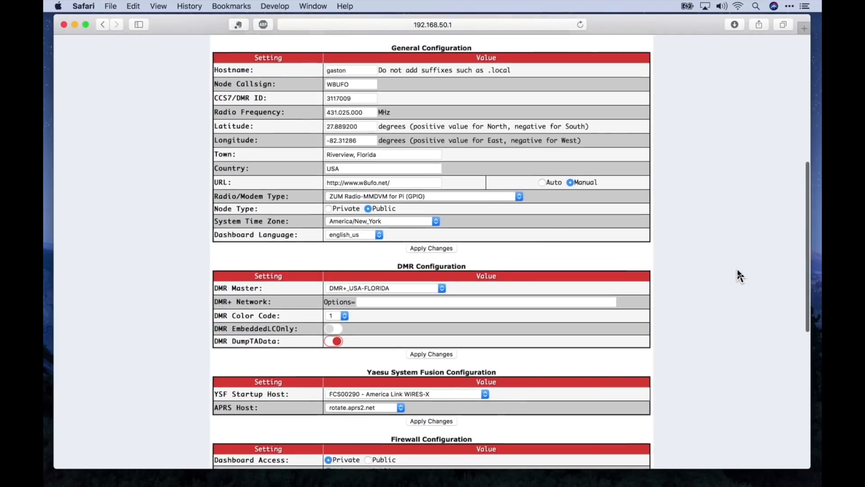
{"action": "scroll", "coordinate": [737, 270], "scroll_direction": "up", "scroll_amount": 8}
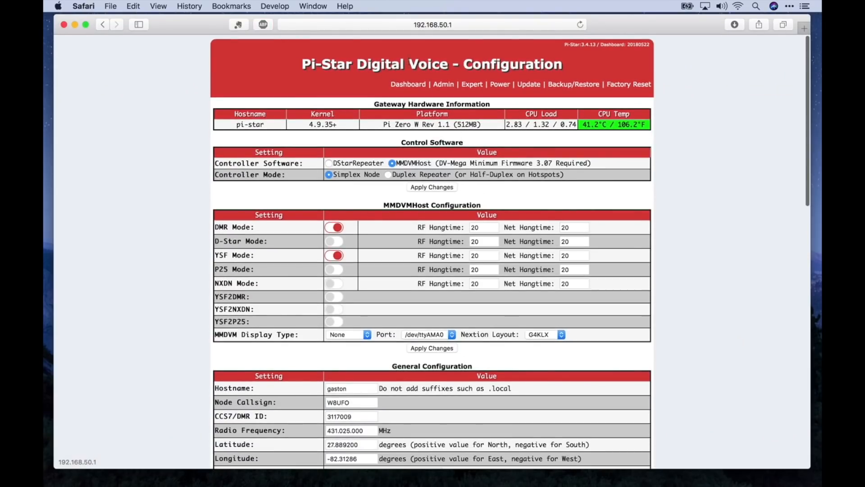
{"action": "left_click", "coordinate": [408, 86]}
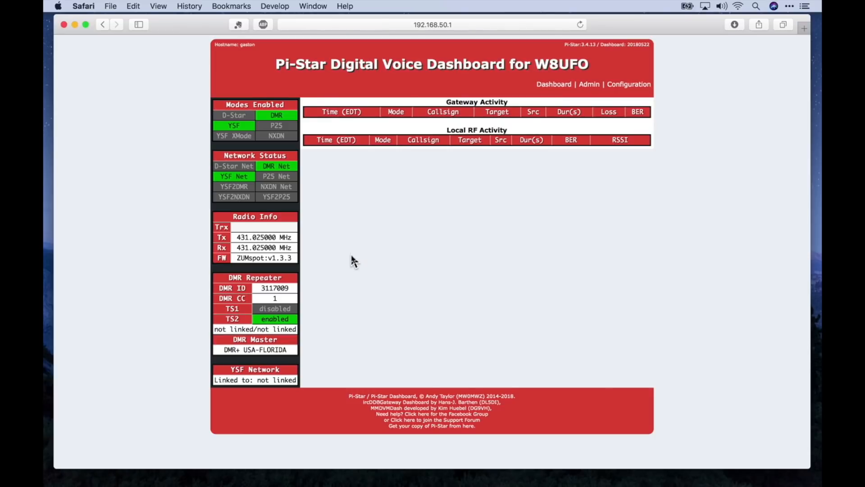
{"action": "left_click", "coordinate": [632, 89]}
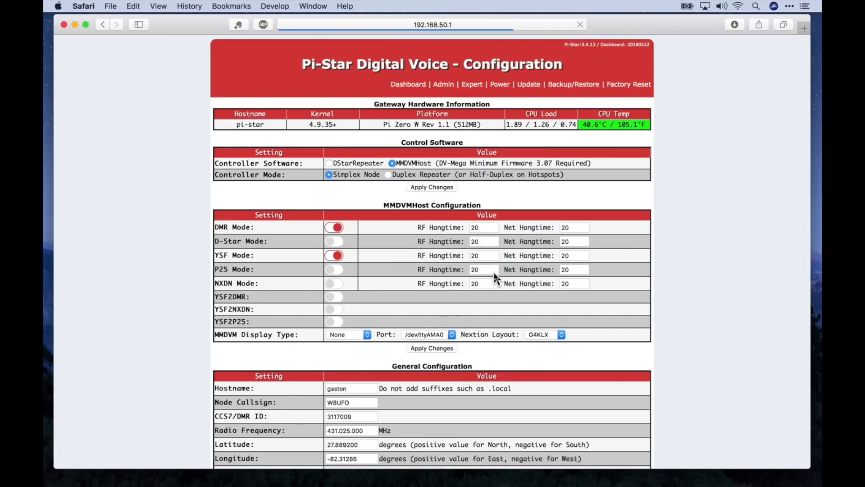
Replace the home Wi-Fi network's pre-shared key, save and connect, and decline saving it to the Keychain.
{"action": "scroll", "coordinate": [494, 273], "scroll_direction": "down", "scroll_amount": 15}
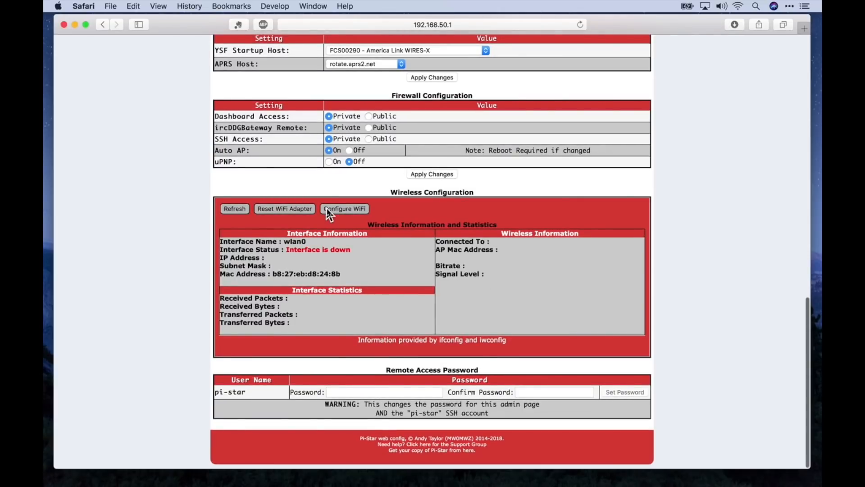
{"action": "left_click", "coordinate": [327, 209]}
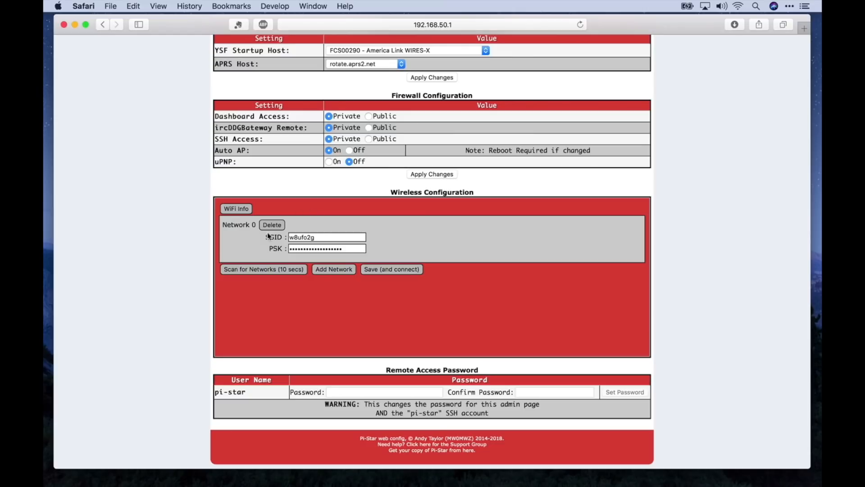
{"action": "double_click", "coordinate": [341, 247]}
{"action": "type", "text": "•"}
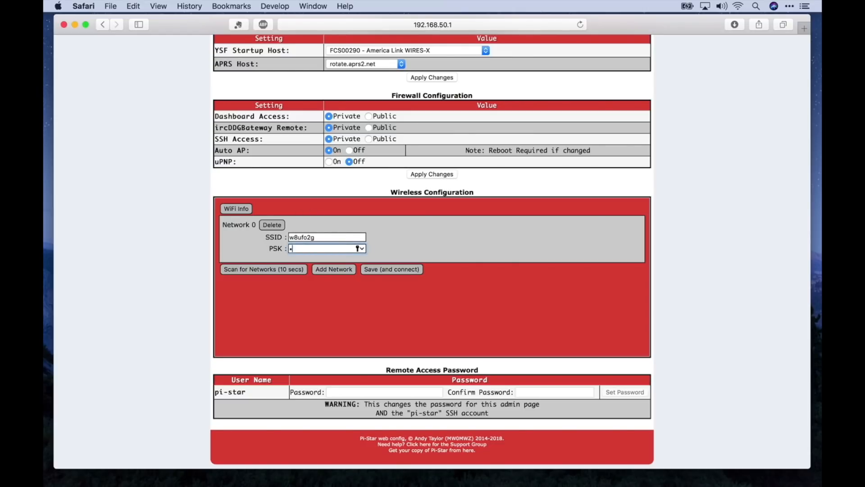
{"action": "type", "text": "•••••"}
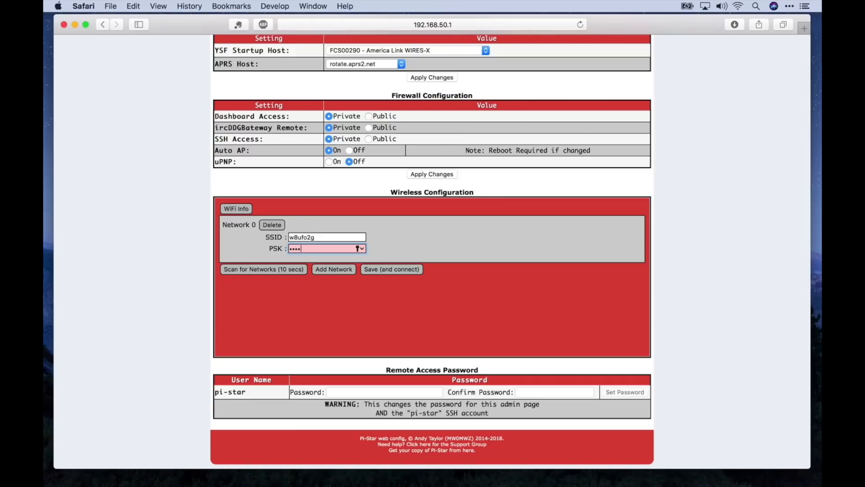
{"action": "type", "text": "••••••••••"}
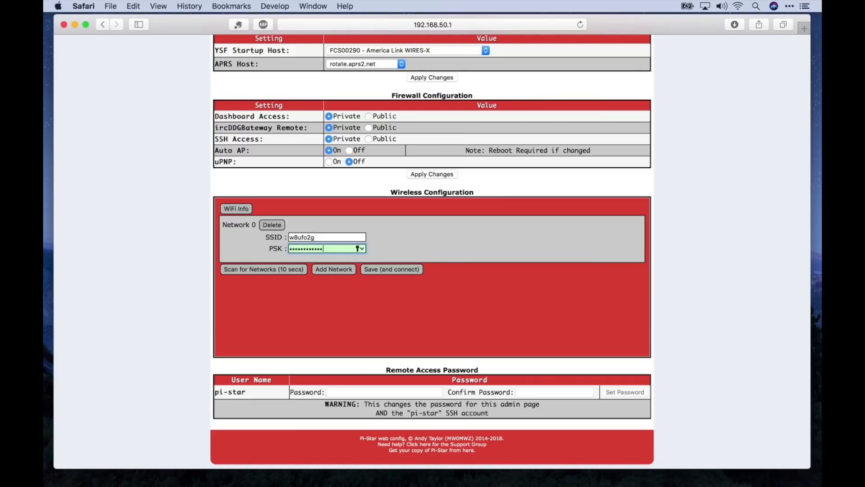
{"action": "type", "text": "••"}
{"action": "left_click", "coordinate": [391, 269]}
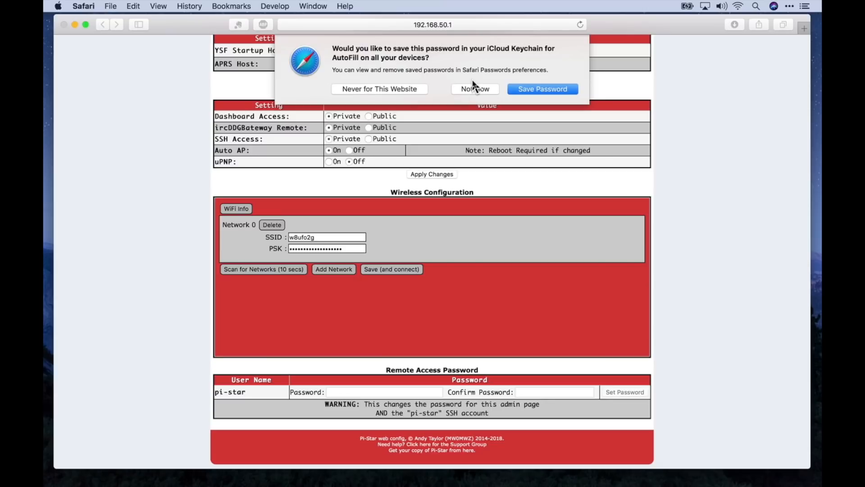
{"action": "left_click", "coordinate": [474, 86]}
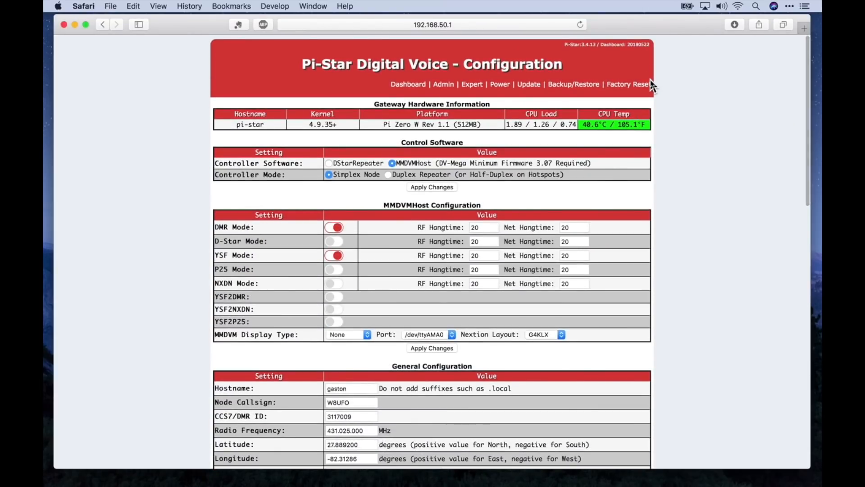
Reboot the hotspot from the Power page so it rejoins the home network at 192.168.0.12.
{"action": "left_click", "coordinate": [501, 86]}
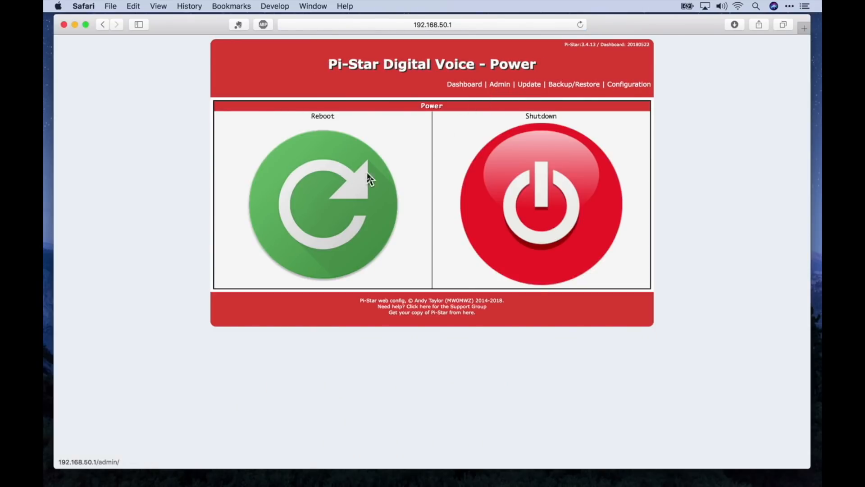
{"action": "left_click", "coordinate": [330, 215]}
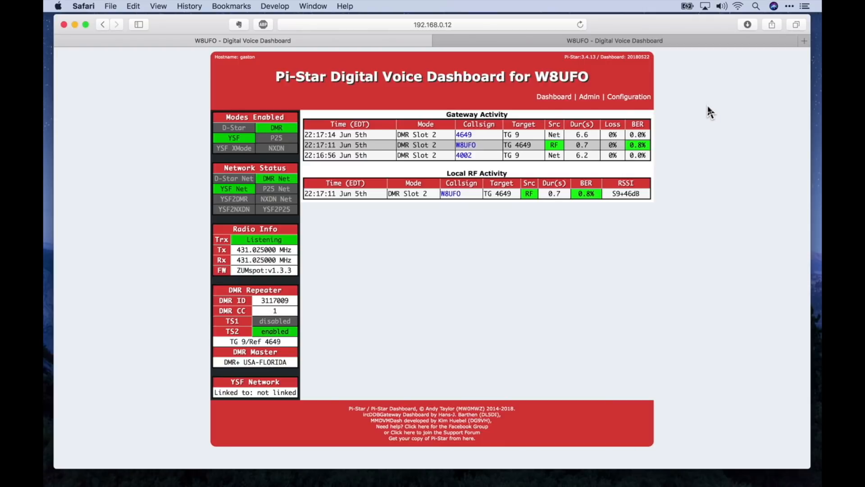
Run a Pi-Star software update, then return to the dashboard showing version 20180605.
{"action": "left_click", "coordinate": [622, 97]}
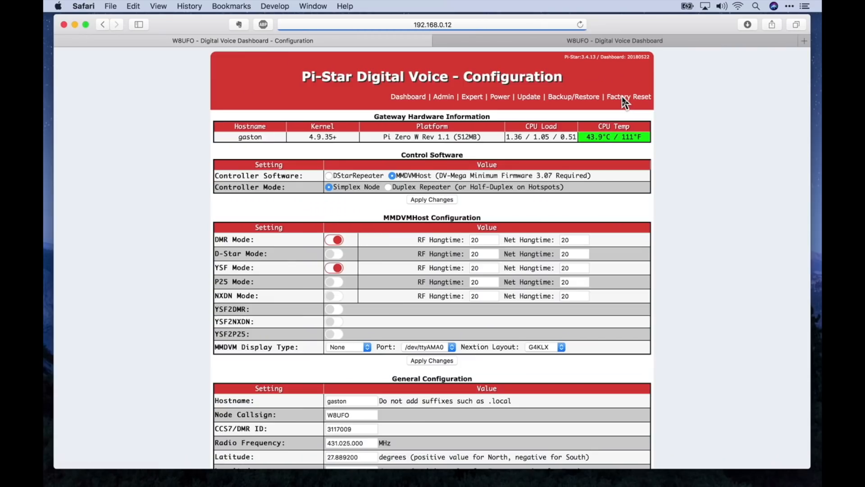
{"action": "left_click", "coordinate": [529, 96]}
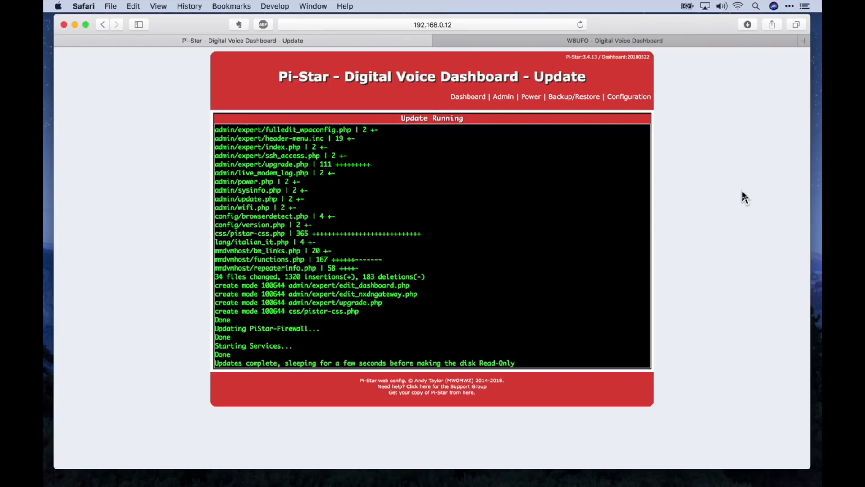
{"action": "left_click", "coordinate": [469, 97]}
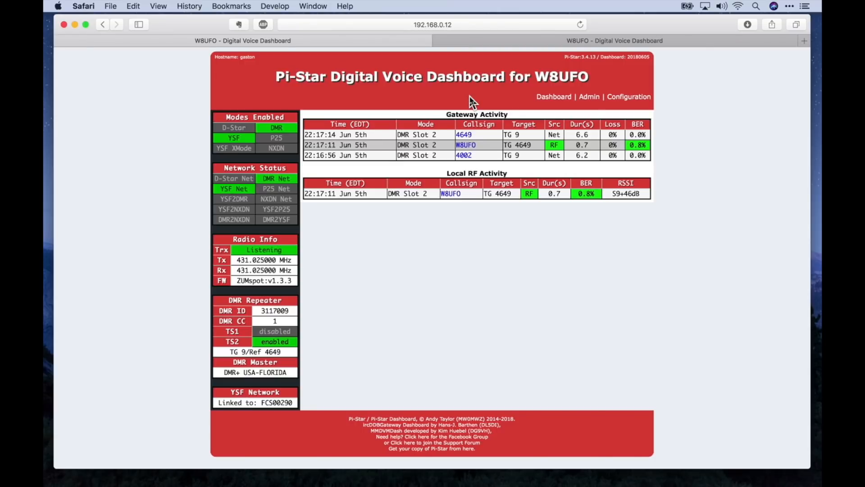
Open the Admin dashboard and review service status and the new YSF transmission to FCS002-90.
{"action": "left_click", "coordinate": [589, 96]}
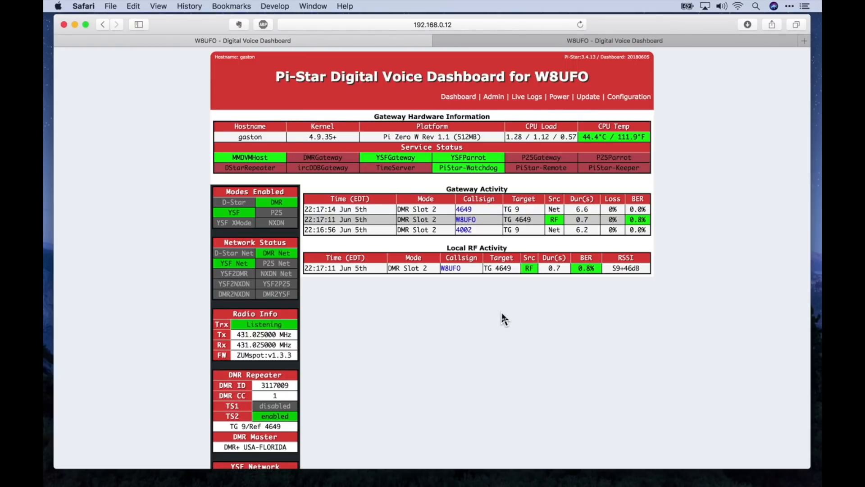
{"action": "scroll", "coordinate": [540, 338], "scroll_direction": "down", "scroll_amount": 3}
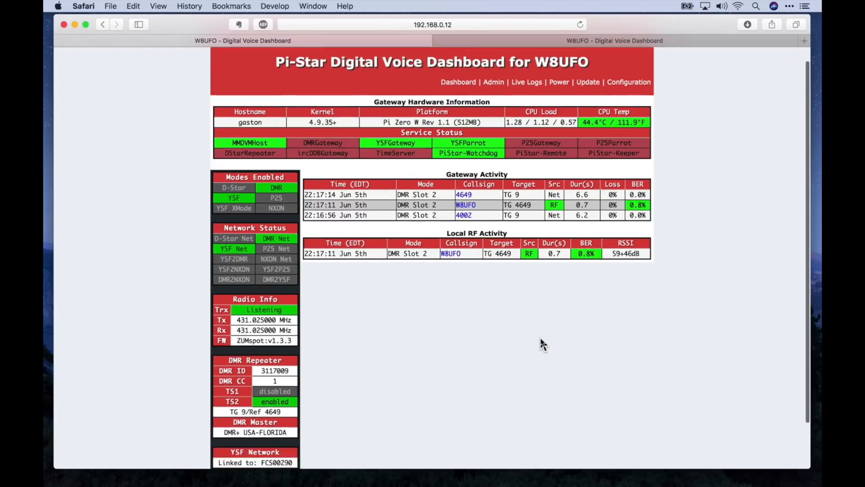
{"action": "scroll", "coordinate": [540, 338], "scroll_direction": "up", "scroll_amount": 3}
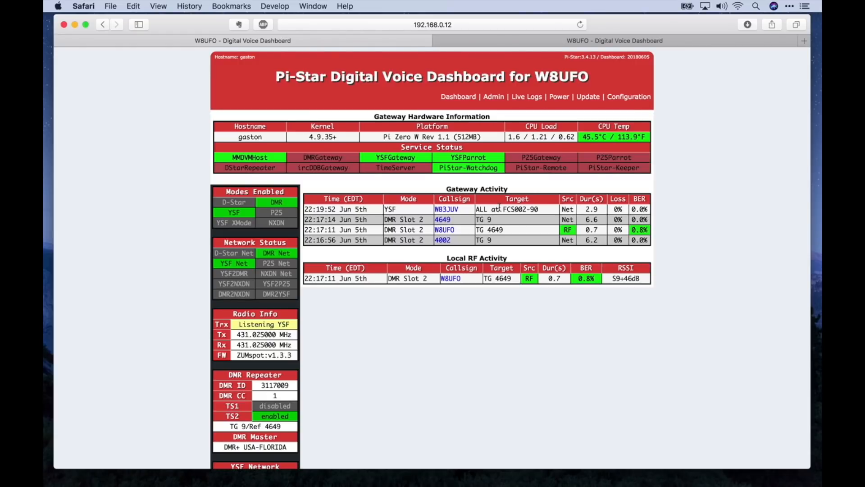
Upgrade Pi-Star from 3.4.14 to 3.4.15 via Expert, with updates before and after.
{"action": "left_click", "coordinate": [584, 96]}
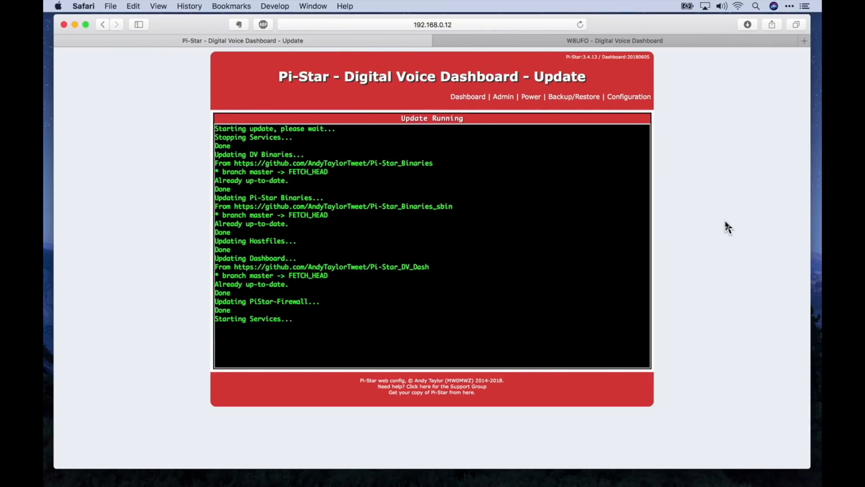
{"action": "left_click", "coordinate": [623, 98]}
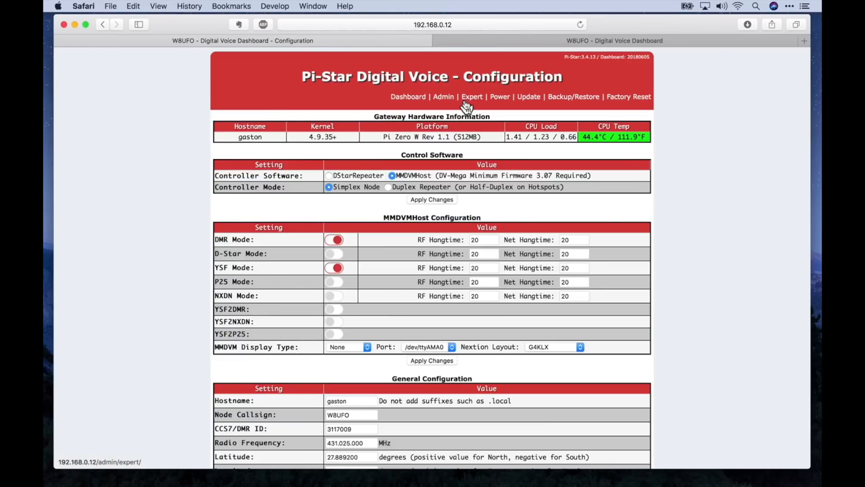
{"action": "left_click", "coordinate": [468, 96]}
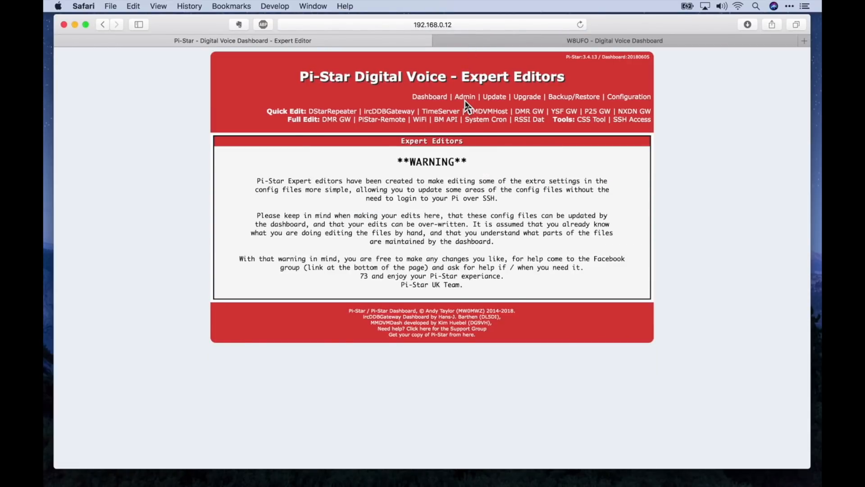
{"action": "left_click", "coordinate": [526, 102]}
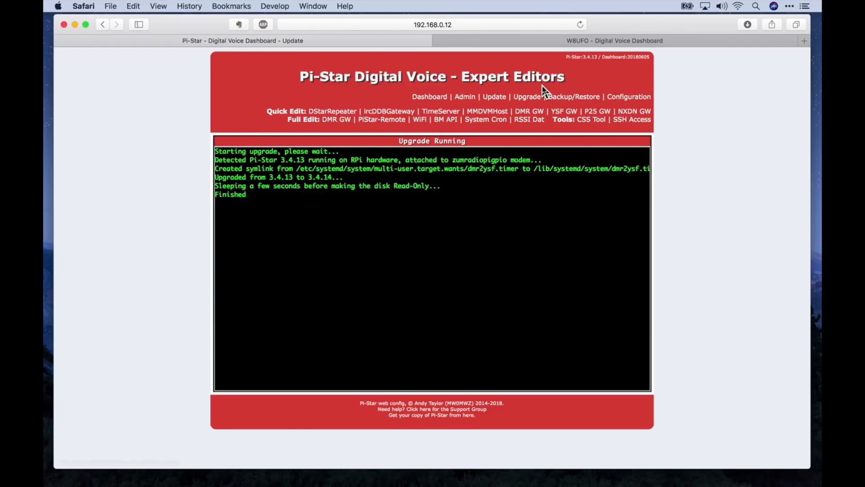
{"action": "left_click", "coordinate": [534, 100]}
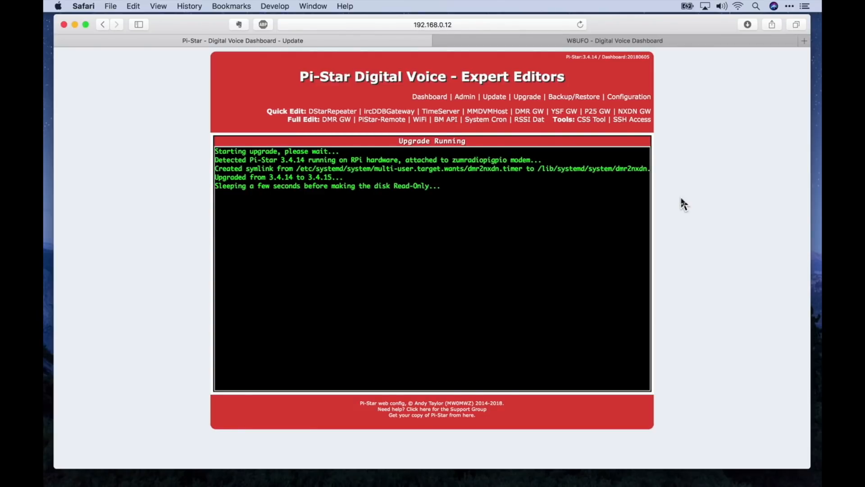
{"action": "left_click", "coordinate": [528, 100]}
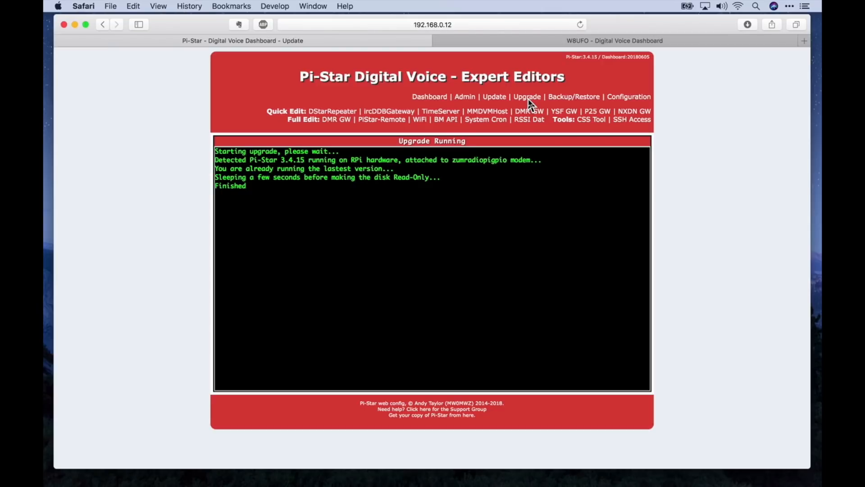
{"action": "left_click", "coordinate": [495, 97]}
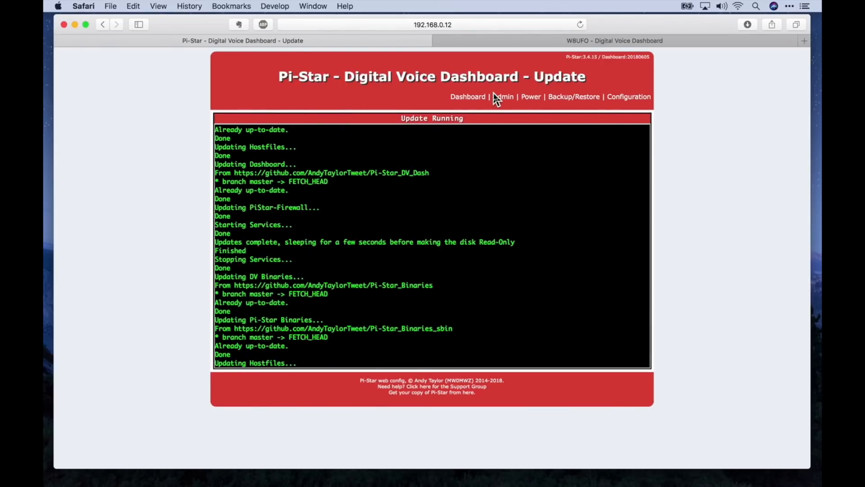
{"action": "left_click", "coordinate": [470, 98]}
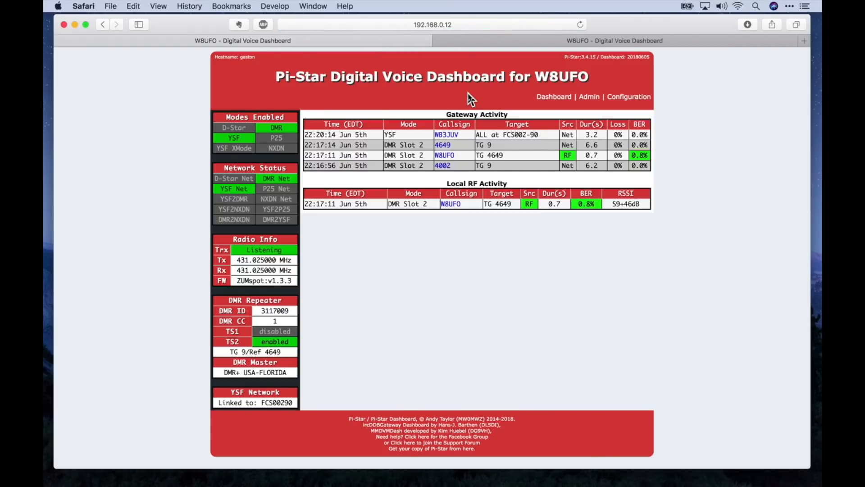